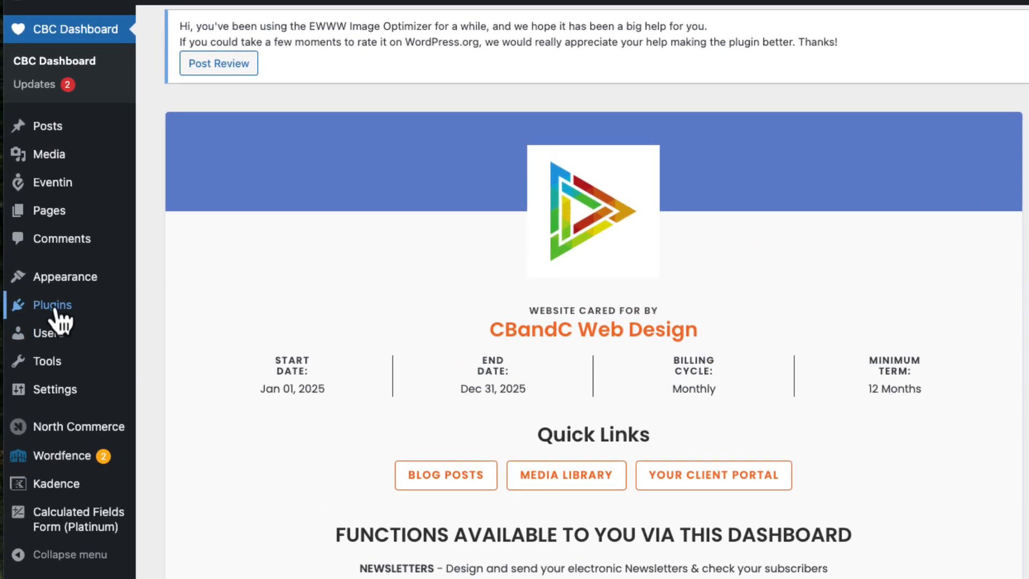
# Open the form for uploading a new plugin as a zip file
pyautogui.moveTo(56, 310)
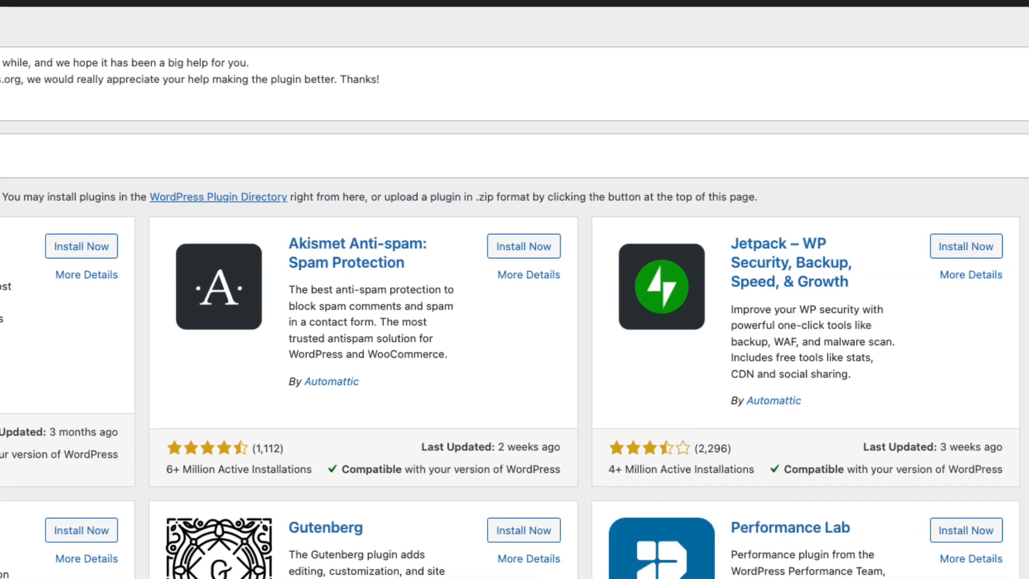
pyautogui.click(741, 161)
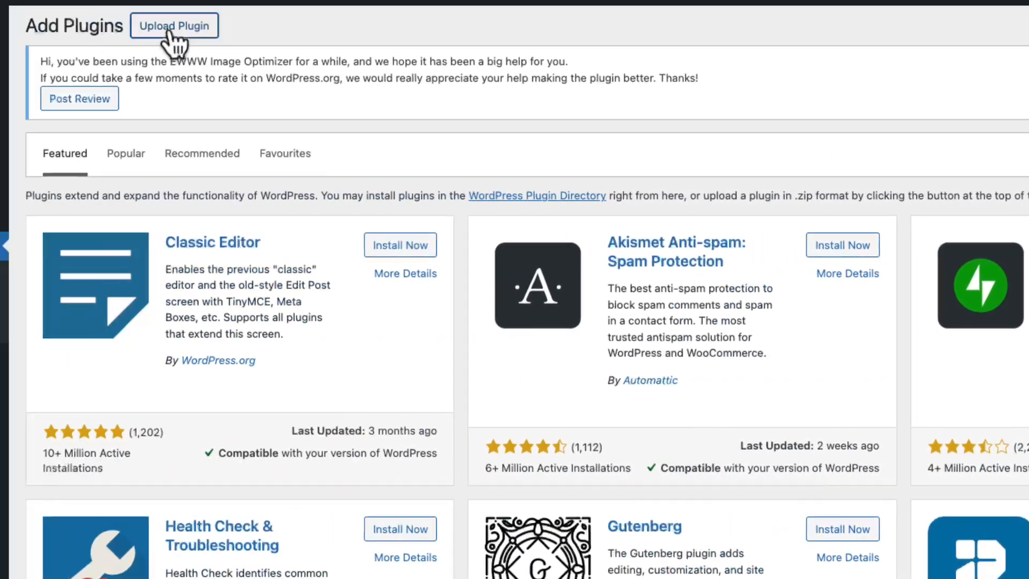
pyautogui.click(169, 32)
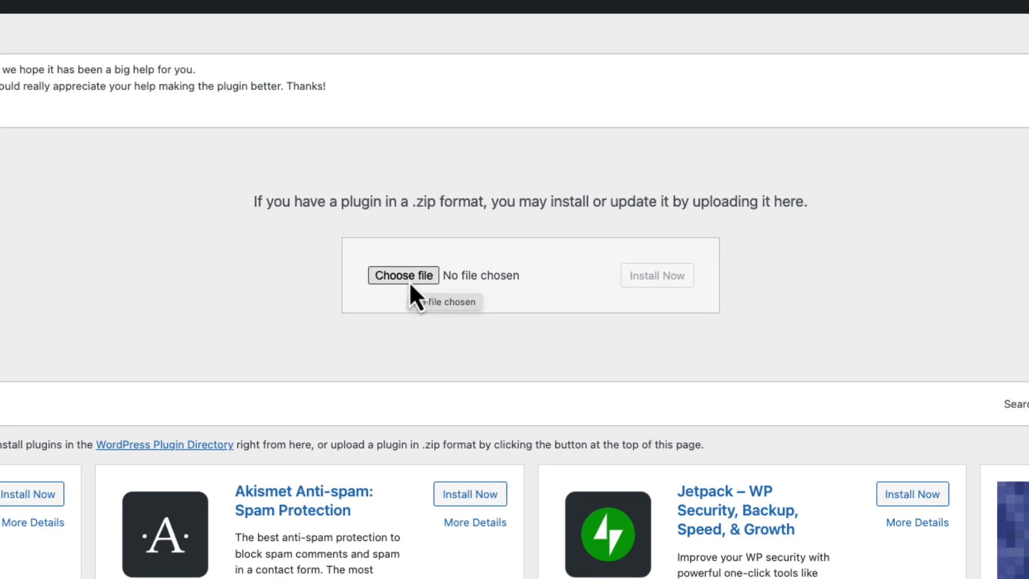
# Choose WP Media Folder.zip inside the WP Media Folder directory, then install and activate it as a plugin
pyautogui.click(409, 281)
pyautogui.scroll(-3, 244, 481)
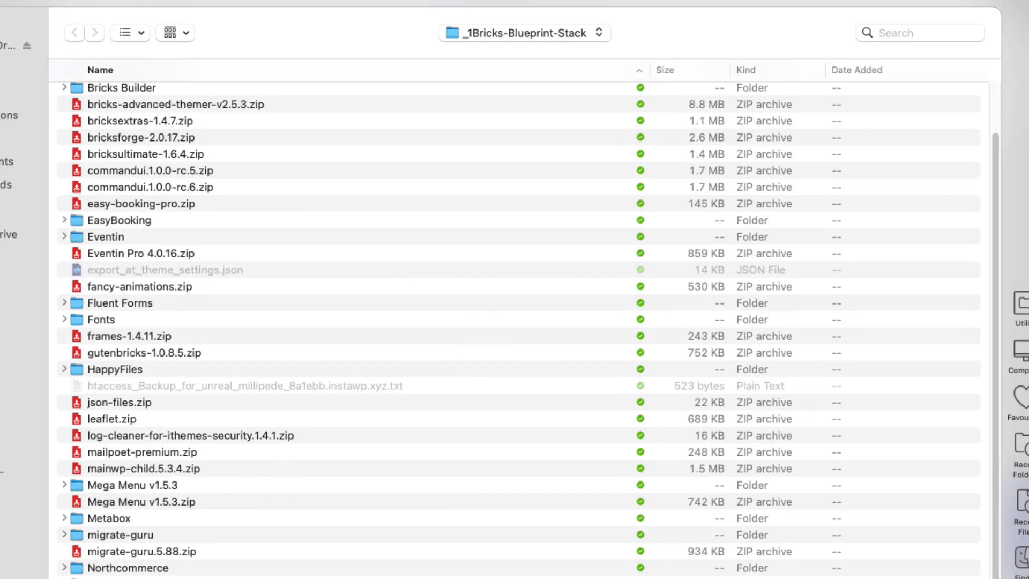
pyautogui.scroll(-2, 514, 330)
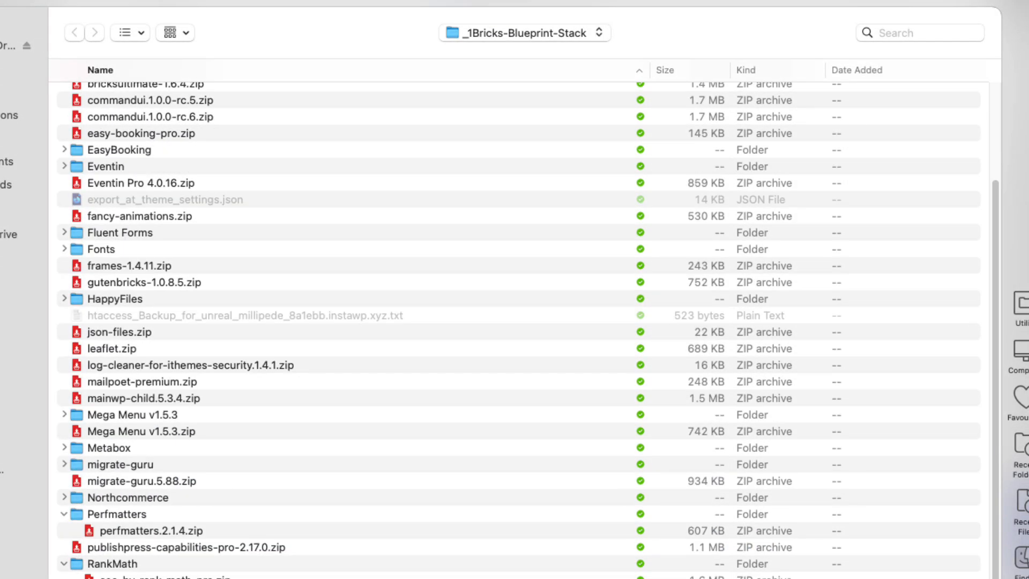
pyautogui.scroll(-2, 514, 330)
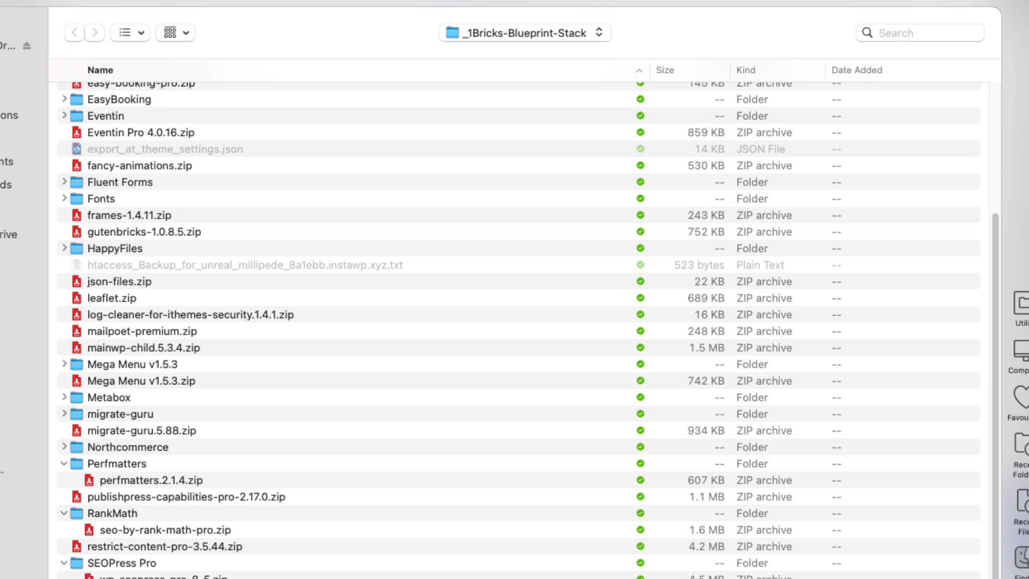
pyautogui.click(56, 446)
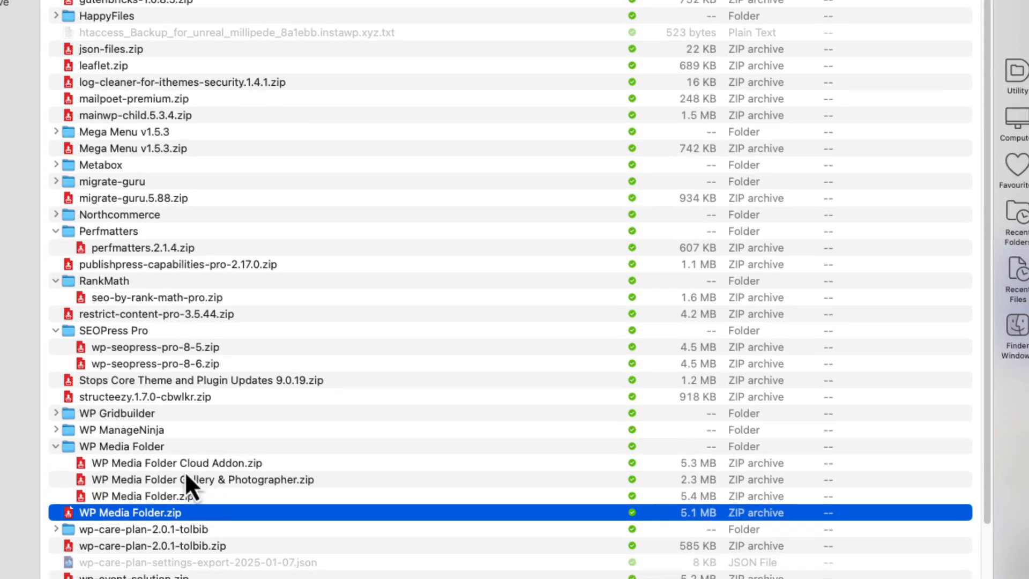
pyautogui.click(138, 497)
pyautogui.click(938, 578)
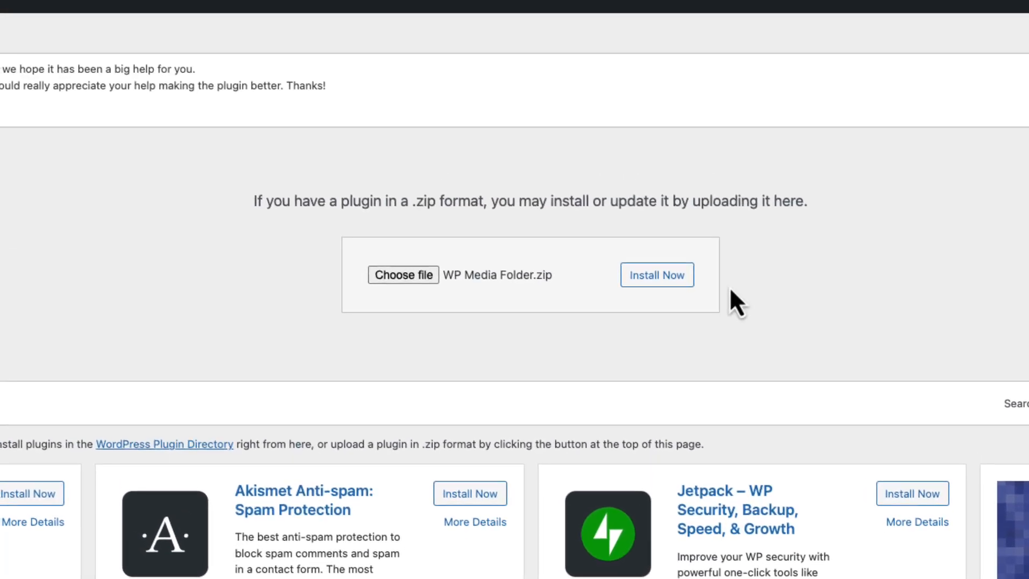
pyautogui.click(658, 146)
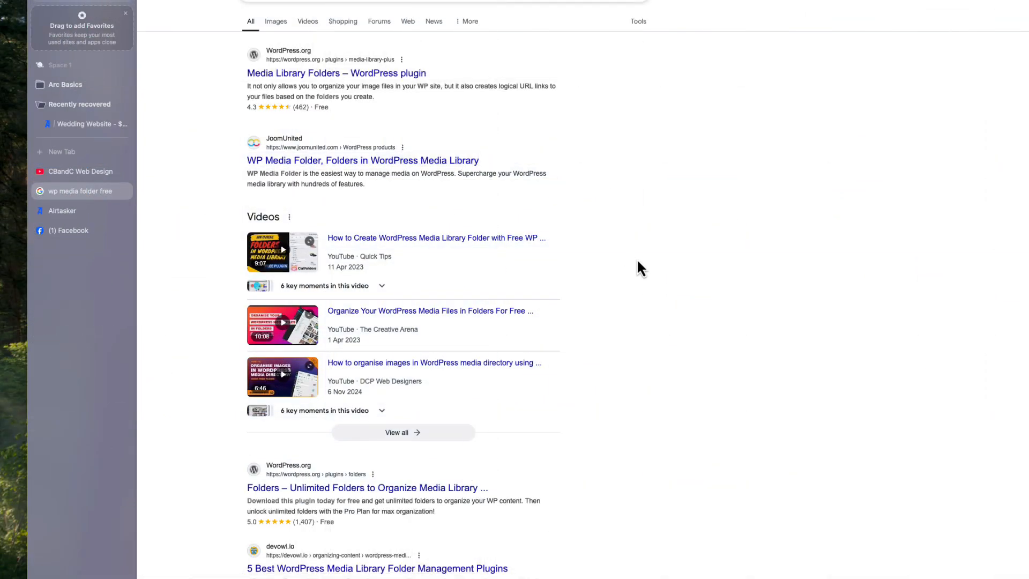
# Open the settings page of the WP Media Folder plugin
pyautogui.scroll(-3, 637, 262)
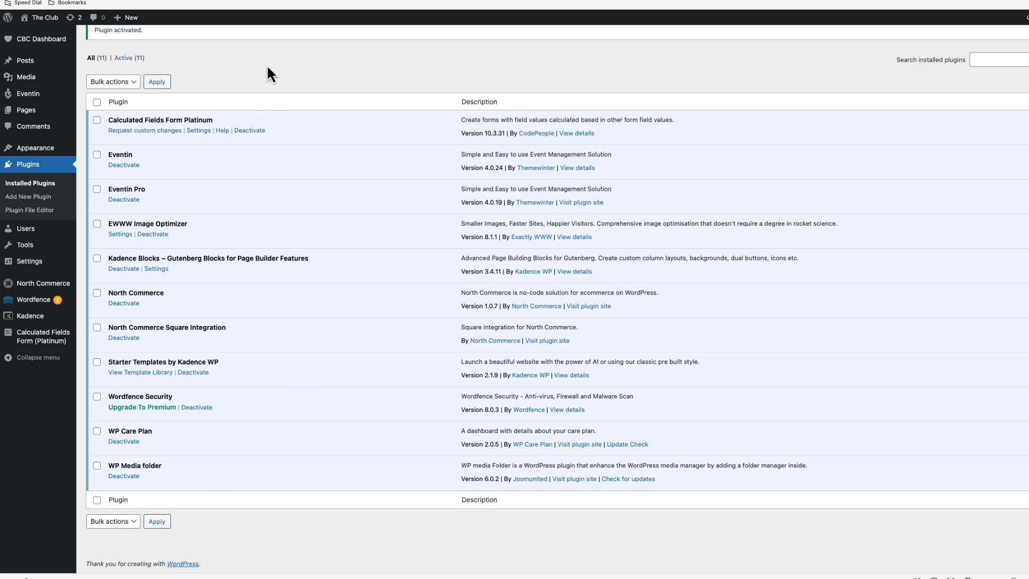
pyautogui.moveTo(15, 262)
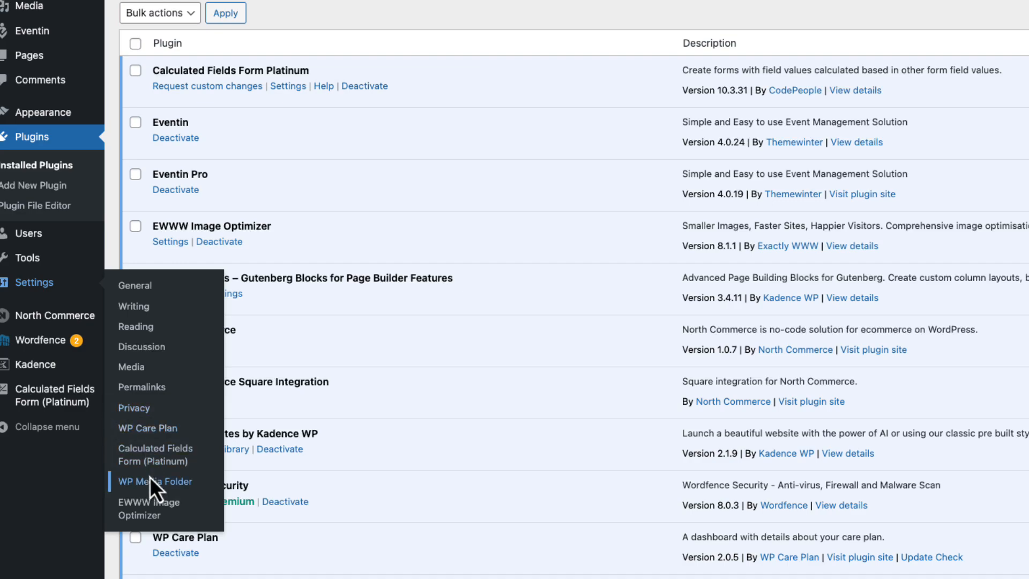
pyautogui.click(149, 482)
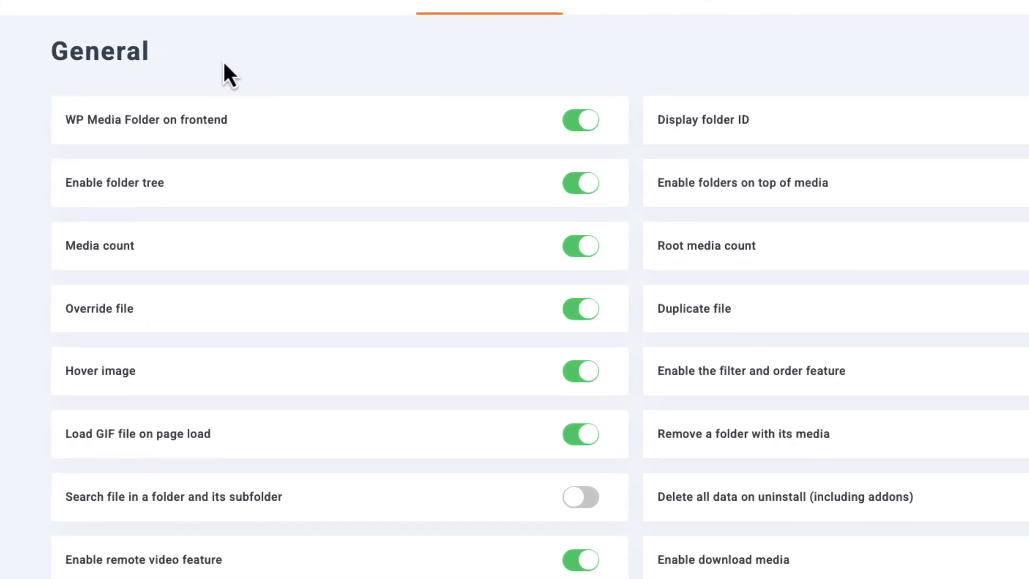
# Examine the explanations of the plugin's general main settings, from folder display and hover image to folder removal and media download
pyautogui.moveTo(283, 140)
pyautogui.moveTo(128, 309)
pyautogui.moveTo(106, 381)
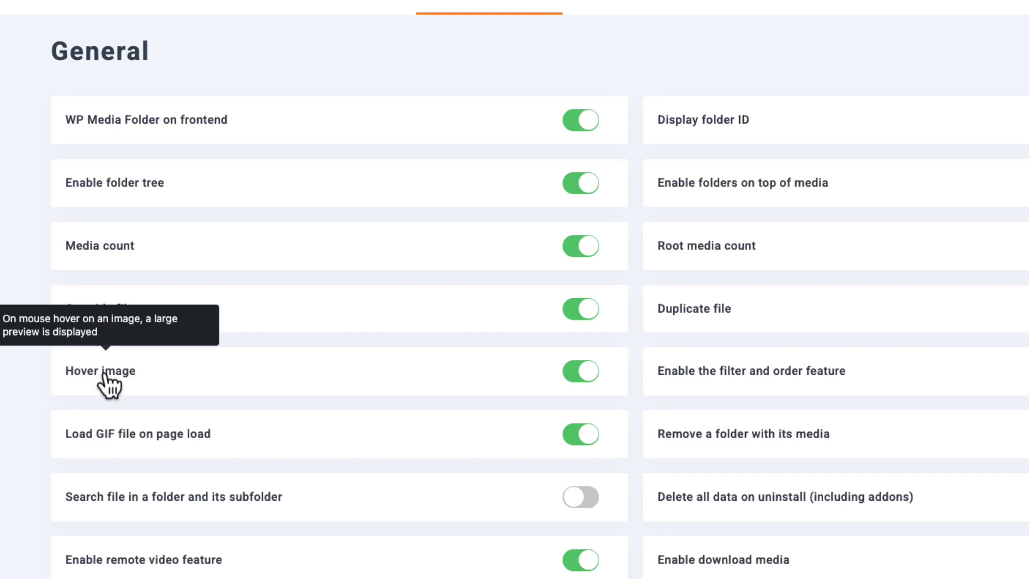
pyautogui.moveTo(119, 441)
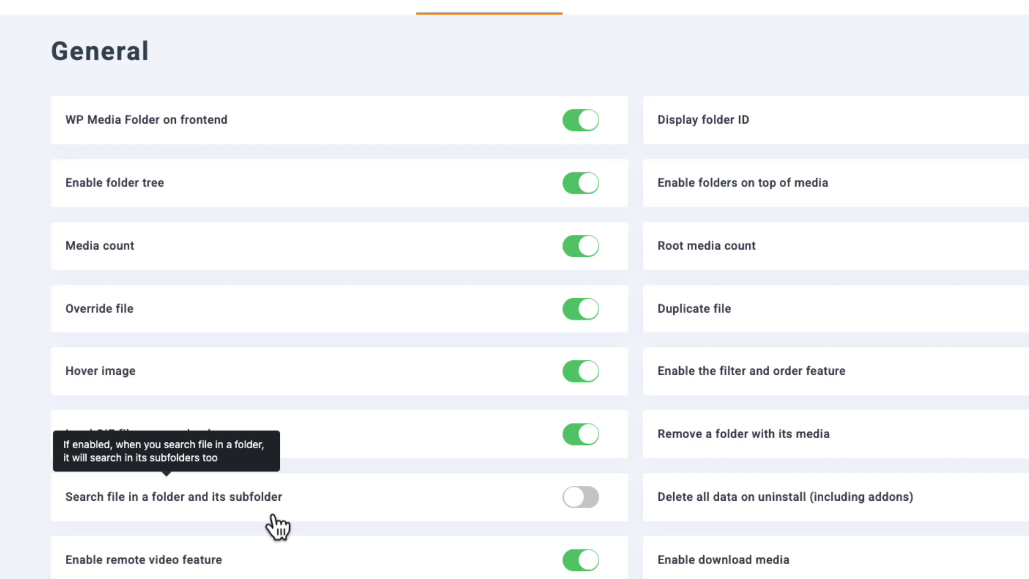
pyautogui.moveTo(169, 558)
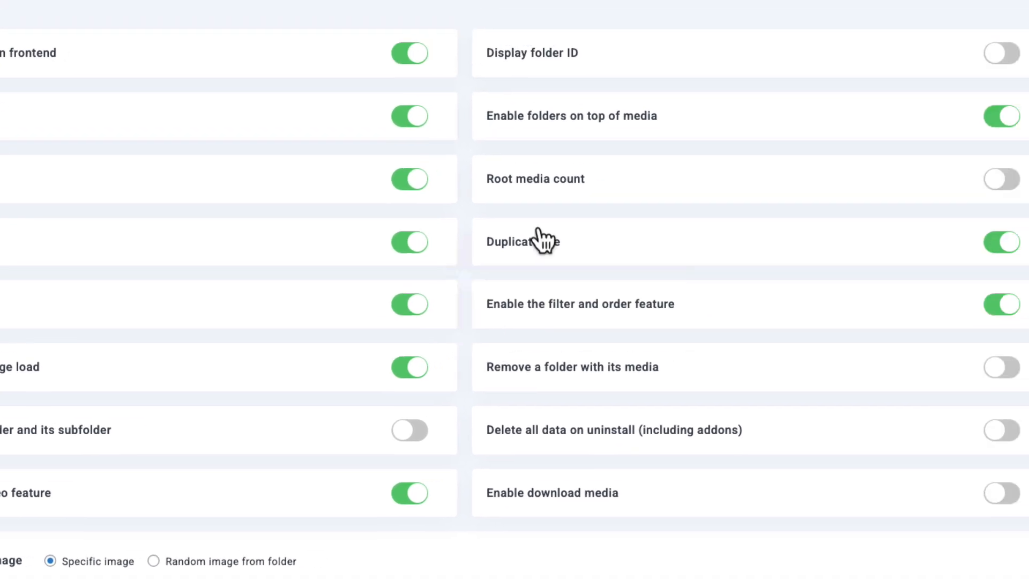
pyautogui.moveTo(543, 55)
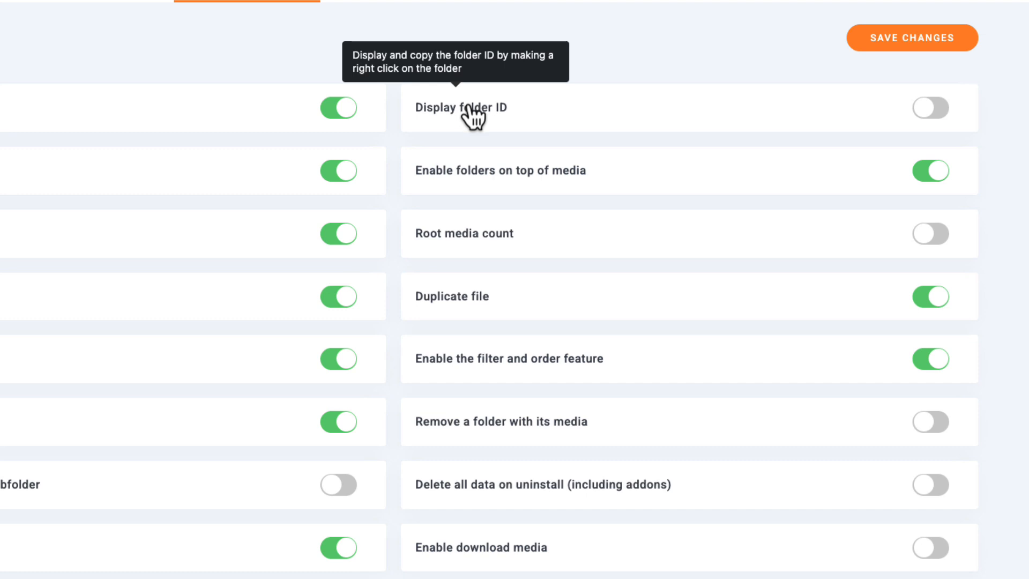
pyautogui.moveTo(488, 172)
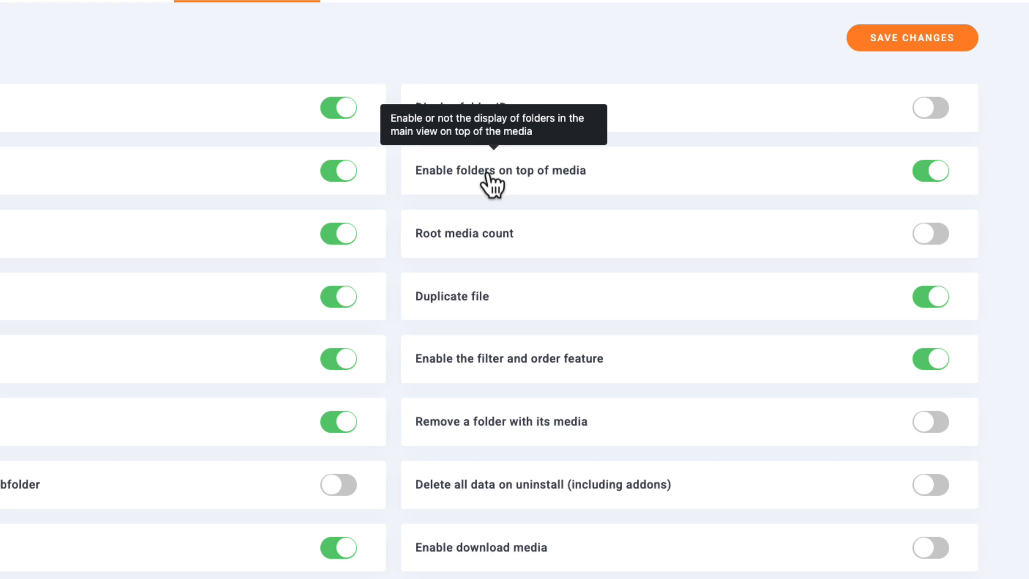
pyautogui.moveTo(511, 235)
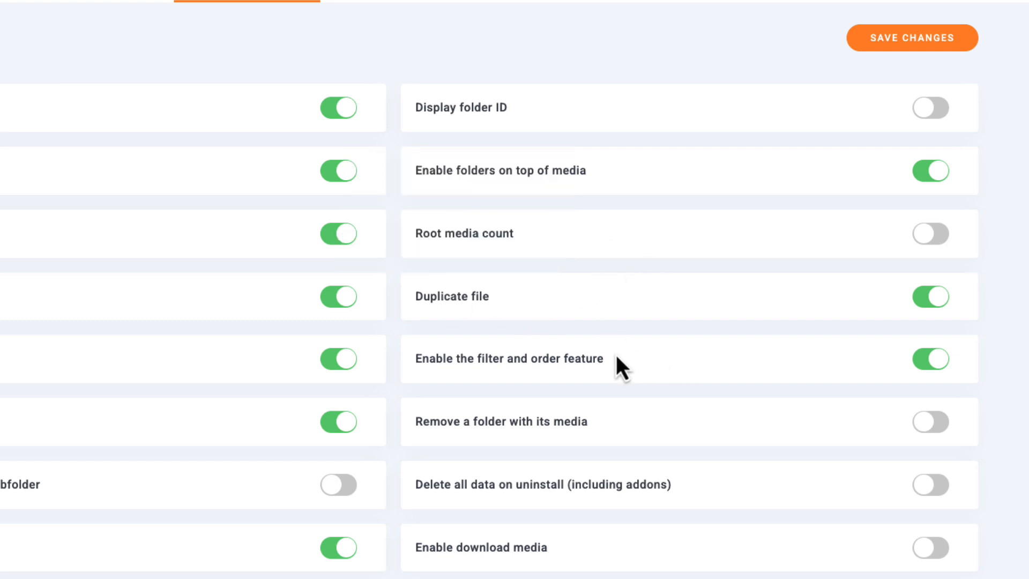
pyautogui.moveTo(524, 362)
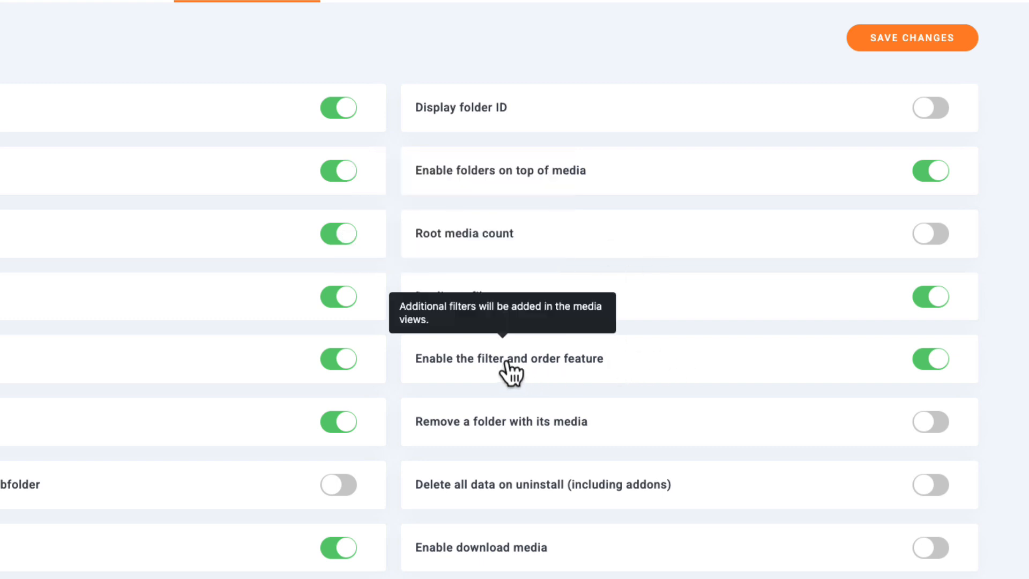
pyautogui.moveTo(527, 419)
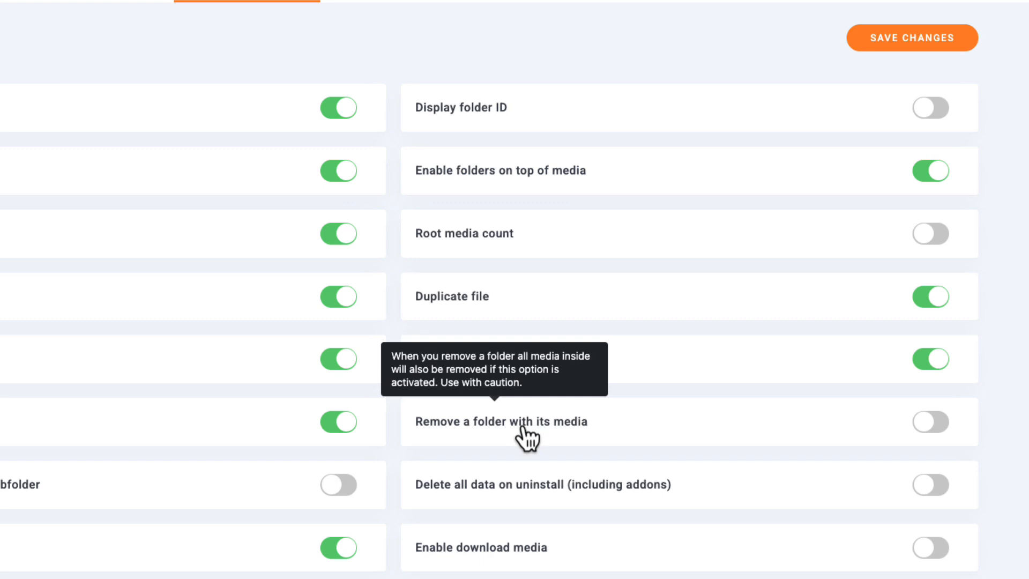
pyautogui.moveTo(514, 484)
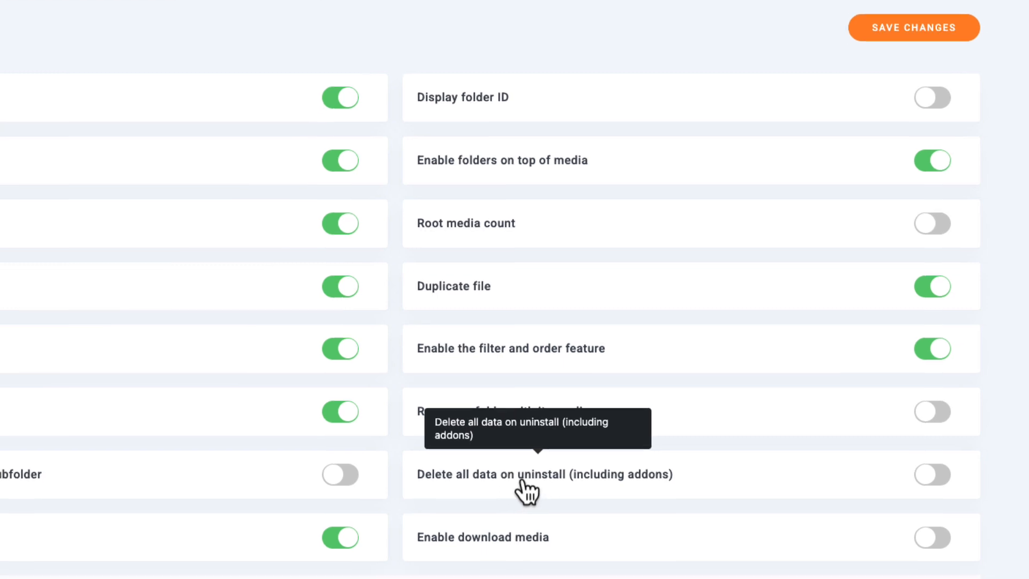
pyautogui.moveTo(511, 543)
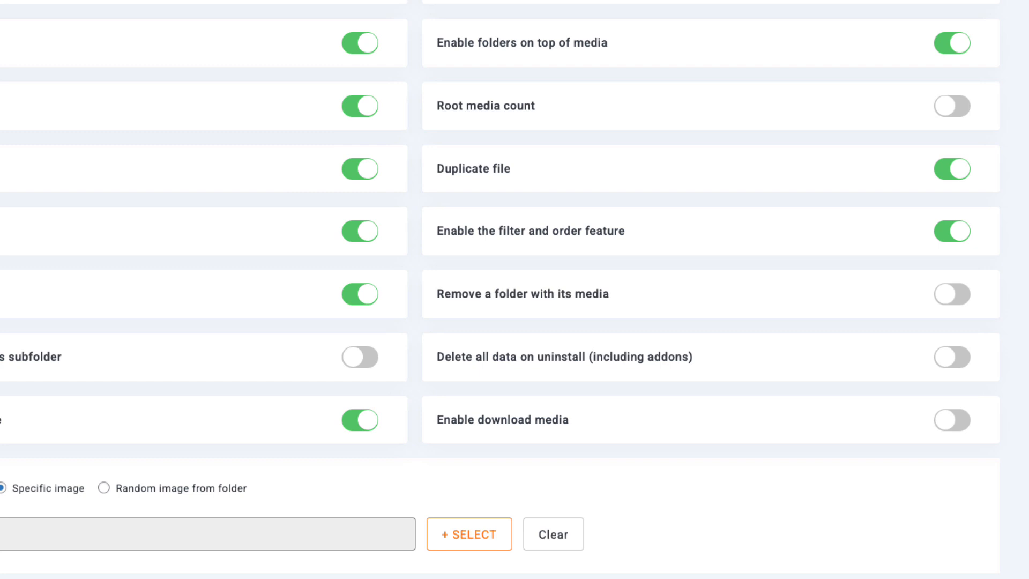
# Turn off Open sidebar minimized in the folder settings and review the options that activate folders for pages, posts and Kadence items
pyautogui.click(792, 36)
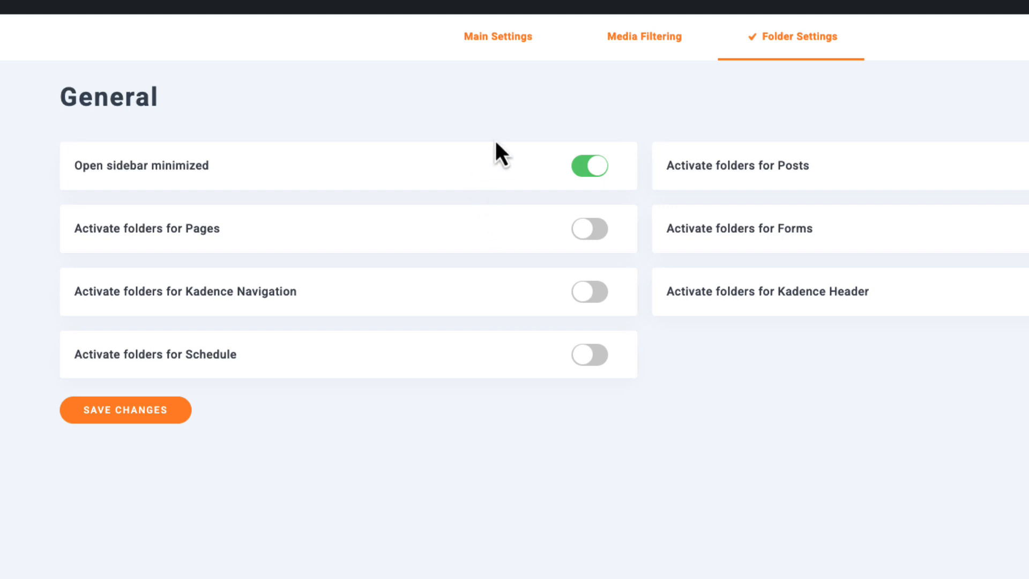
pyautogui.click(581, 167)
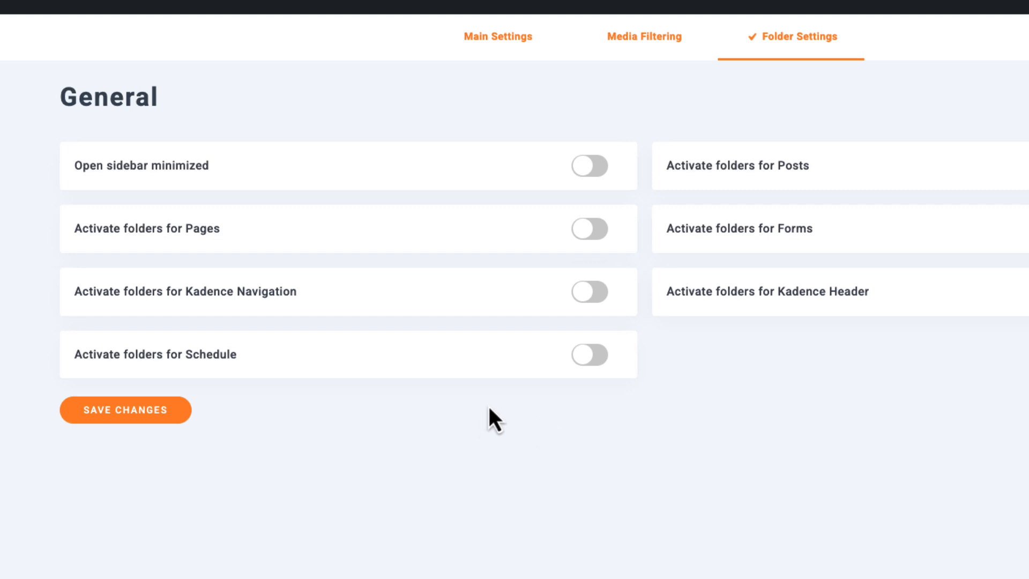
pyautogui.moveTo(184, 230)
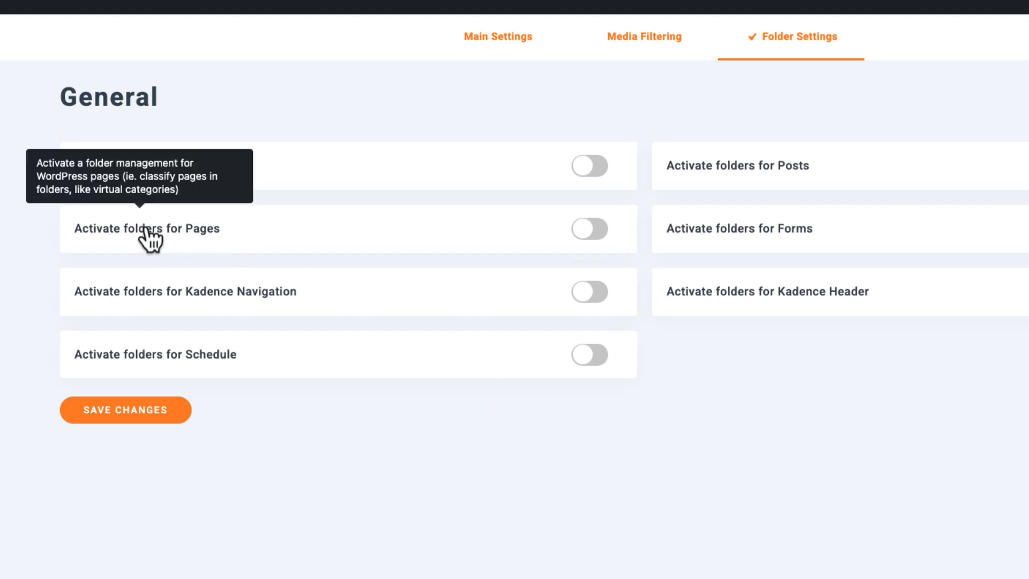
pyautogui.moveTo(272, 305)
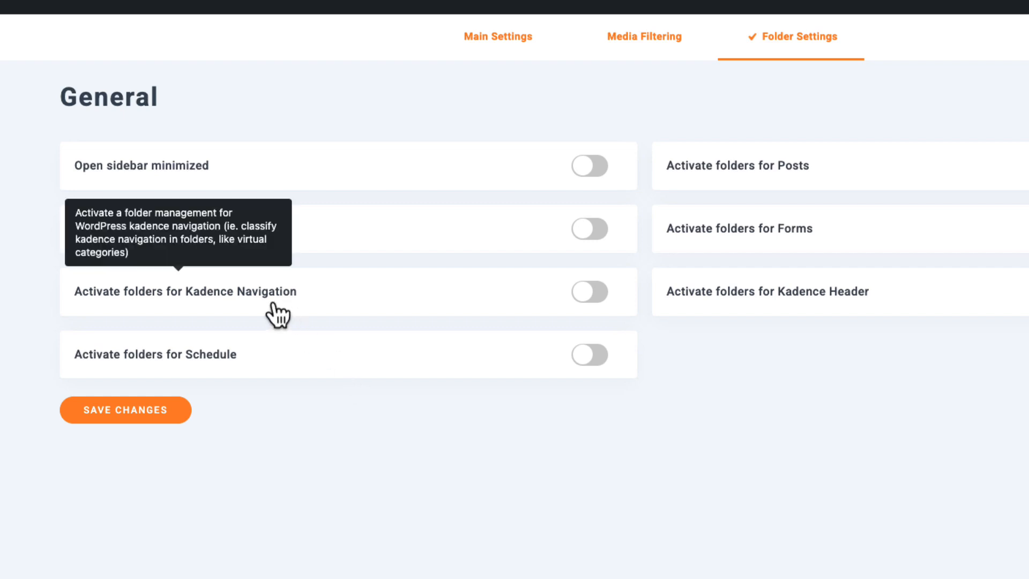
pyautogui.moveTo(214, 308)
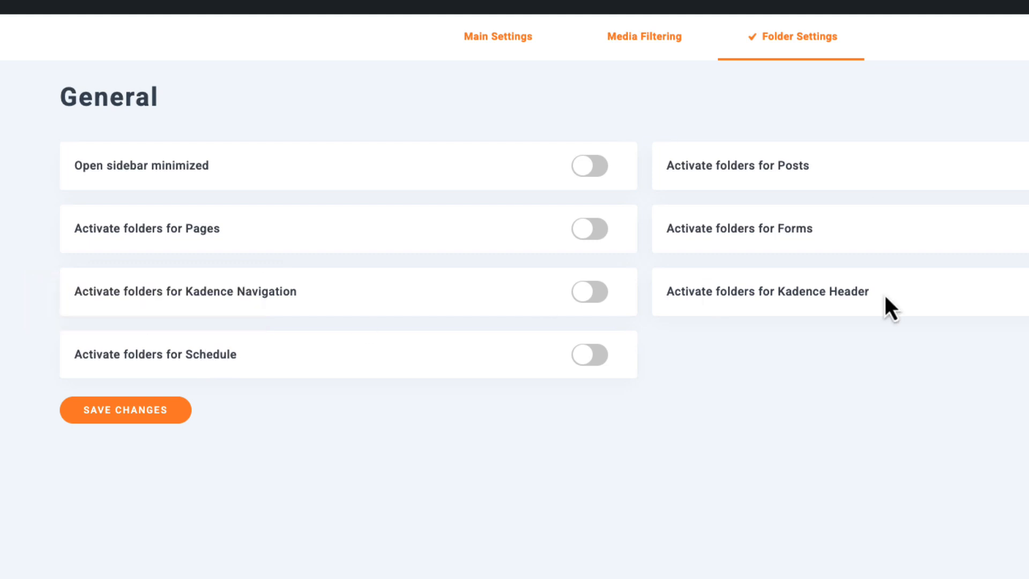
pyautogui.moveTo(774, 174)
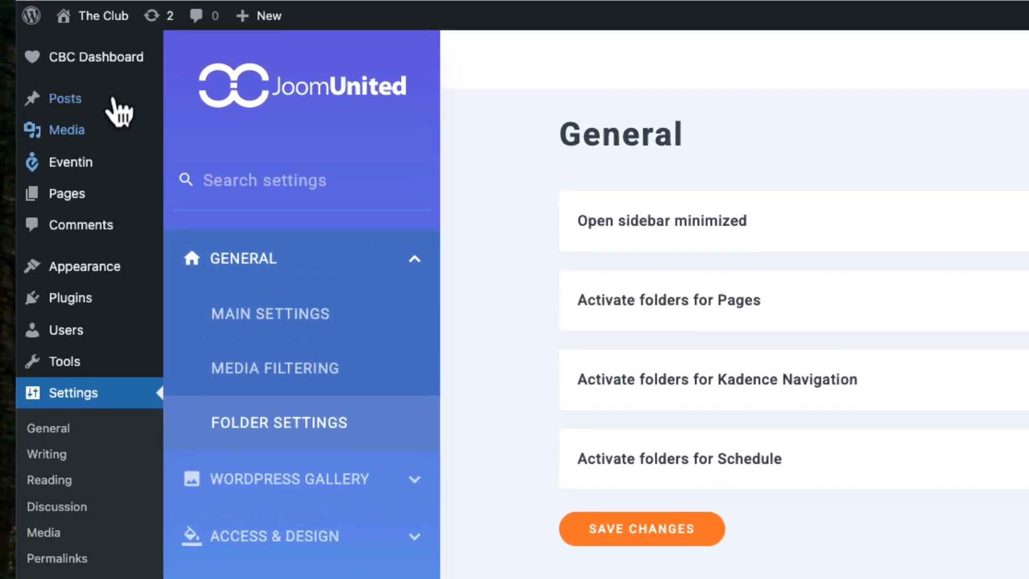
# Open the media library and view its files as a list, returning to the grid view
pyautogui.moveTo(21, 88)
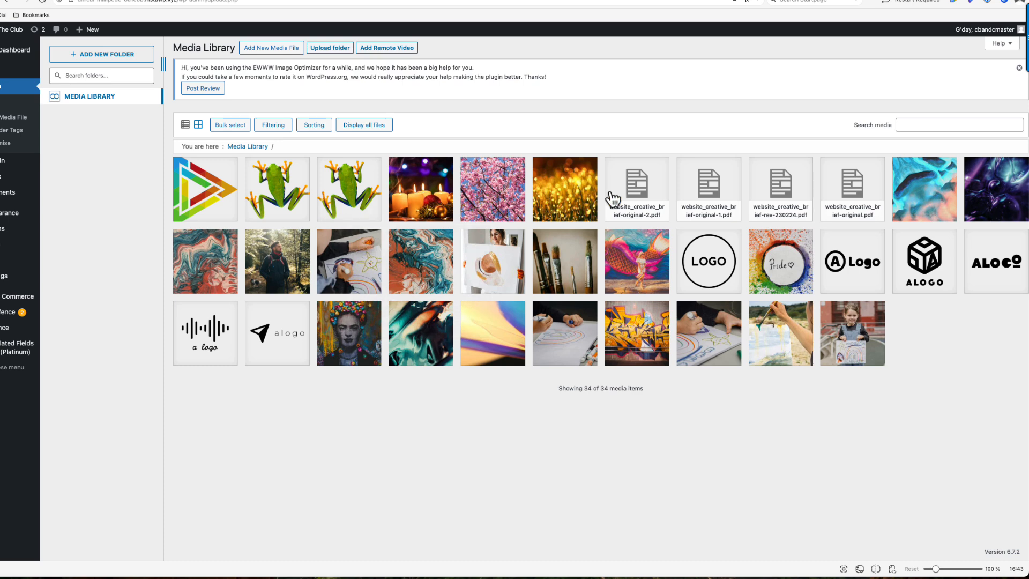
pyautogui.click(187, 127)
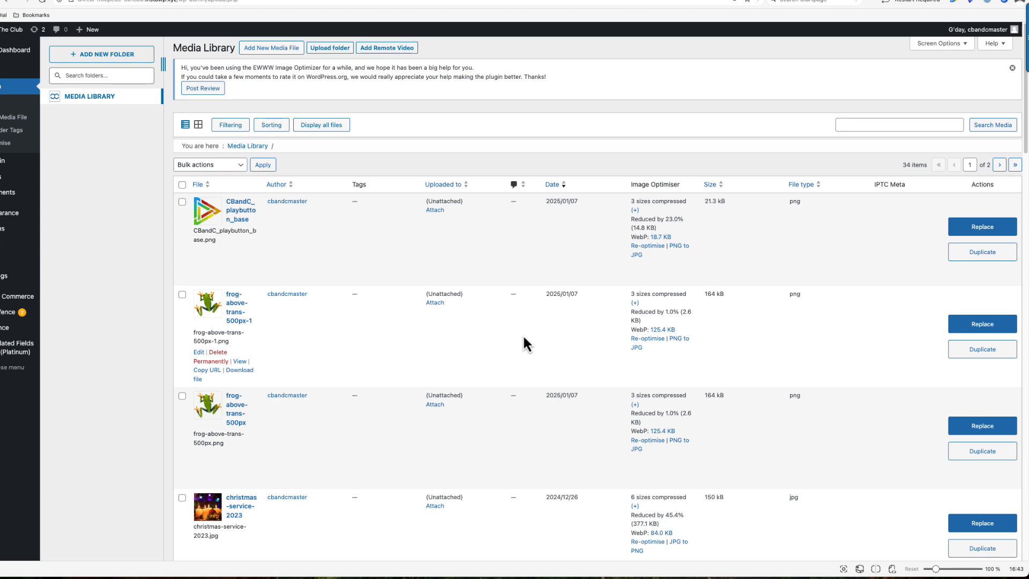
pyautogui.click(198, 125)
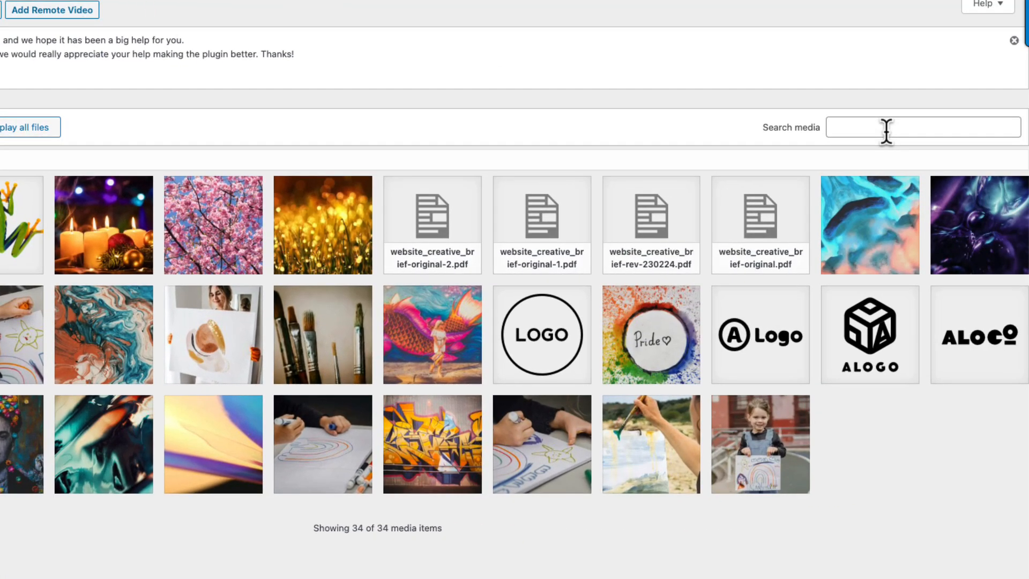
# Preview several images at enlarged size in the media library grid, including the children's drawing and logo images
pyautogui.click(885, 129)
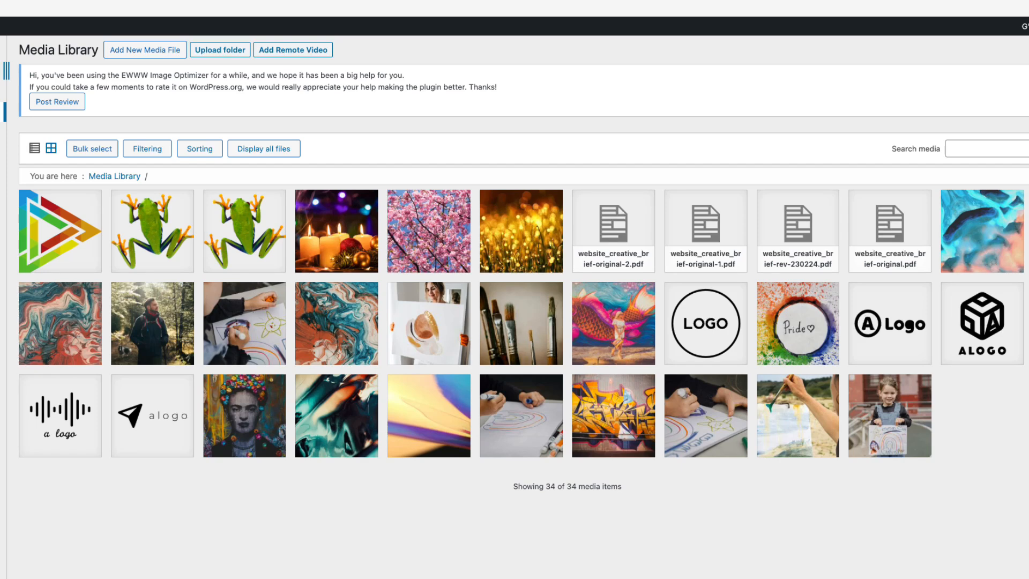
pyautogui.moveTo(711, 391)
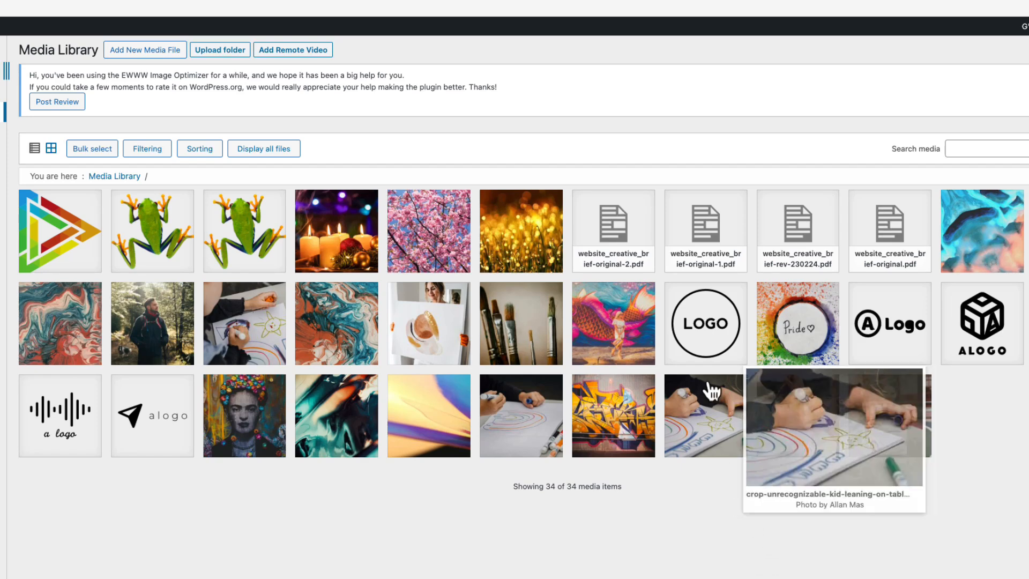
pyautogui.moveTo(697, 354)
pyautogui.moveTo(786, 319)
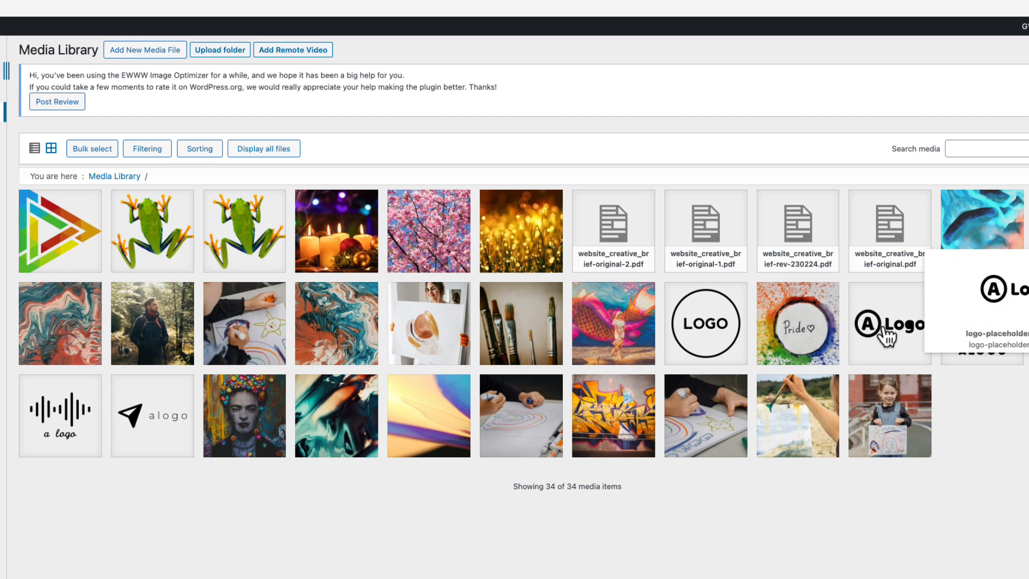
pyautogui.moveTo(966, 363)
pyautogui.moveTo(1028, 336)
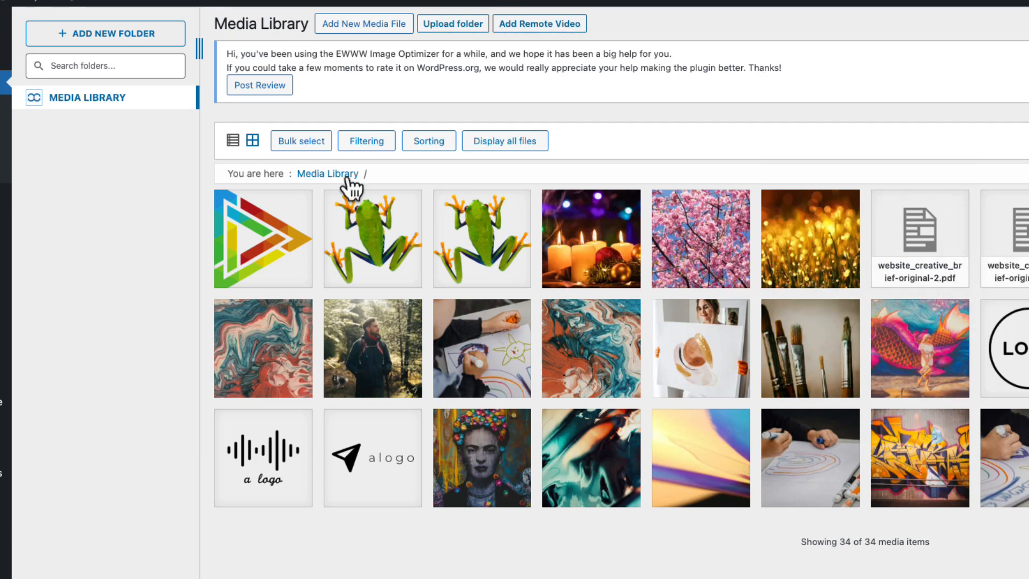
# Create a new folder named Logos in the media library
pyautogui.click(98, 33)
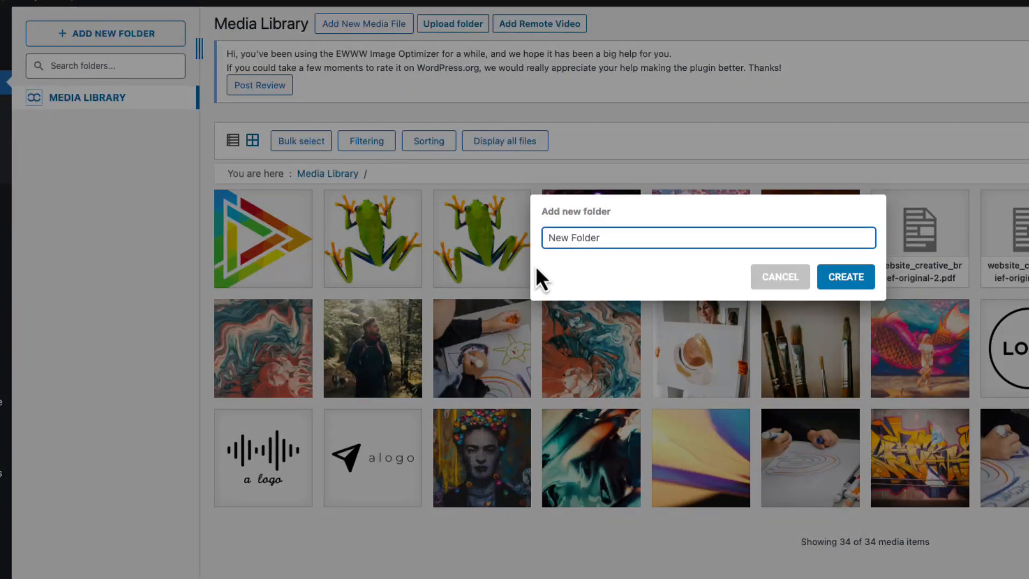
pyautogui.write('Logos')
pyautogui.press('Return')
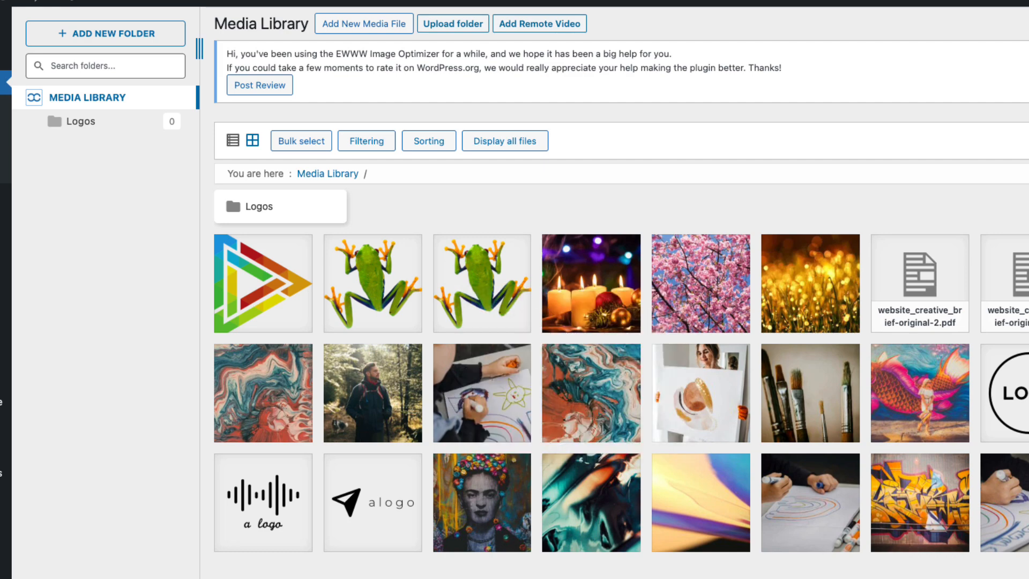
# Bulk select the logo images, including the colored triangle and both frogs, move them into the Logos folder and open that folder
pyautogui.click(318, 144)
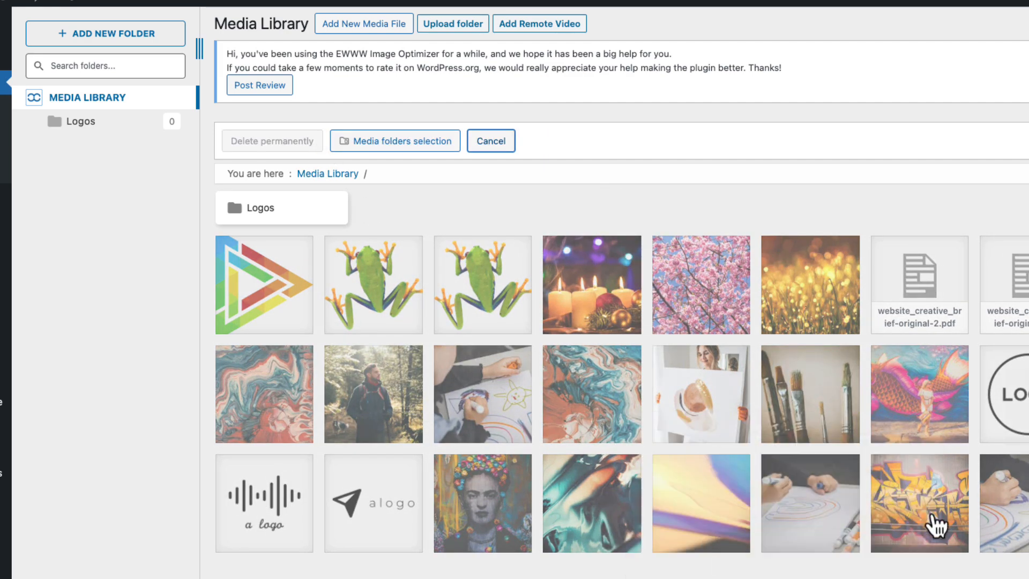
pyautogui.click(1026, 420)
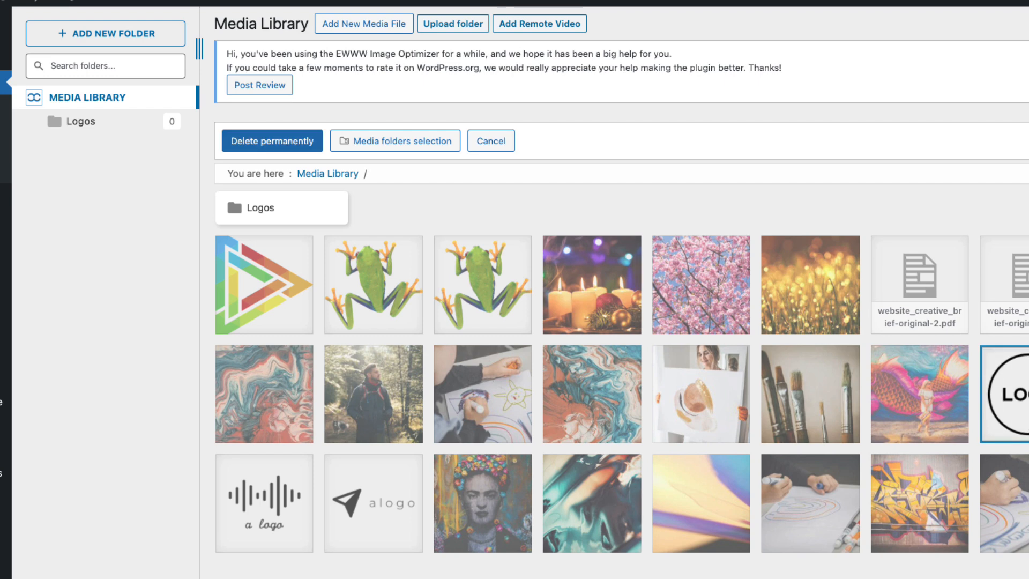
pyautogui.click(249, 490)
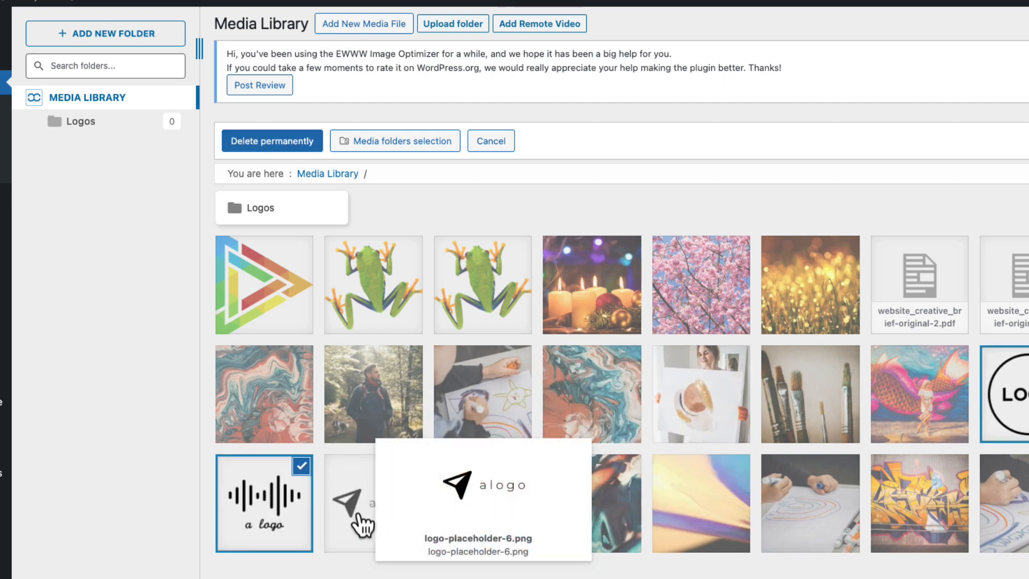
pyautogui.click(358, 515)
pyautogui.click(264, 289)
pyautogui.click(419, 284)
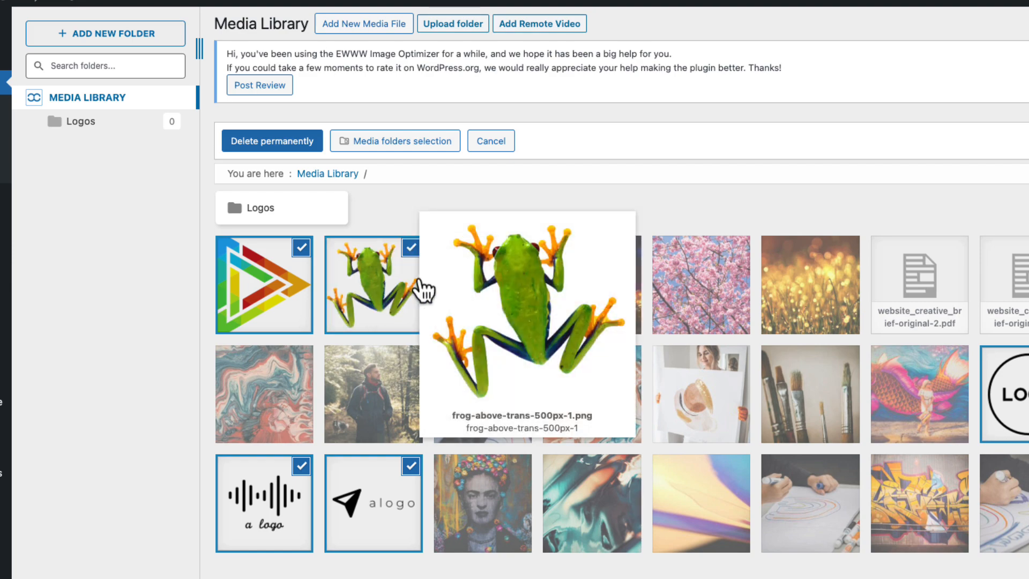
pyautogui.click(468, 291)
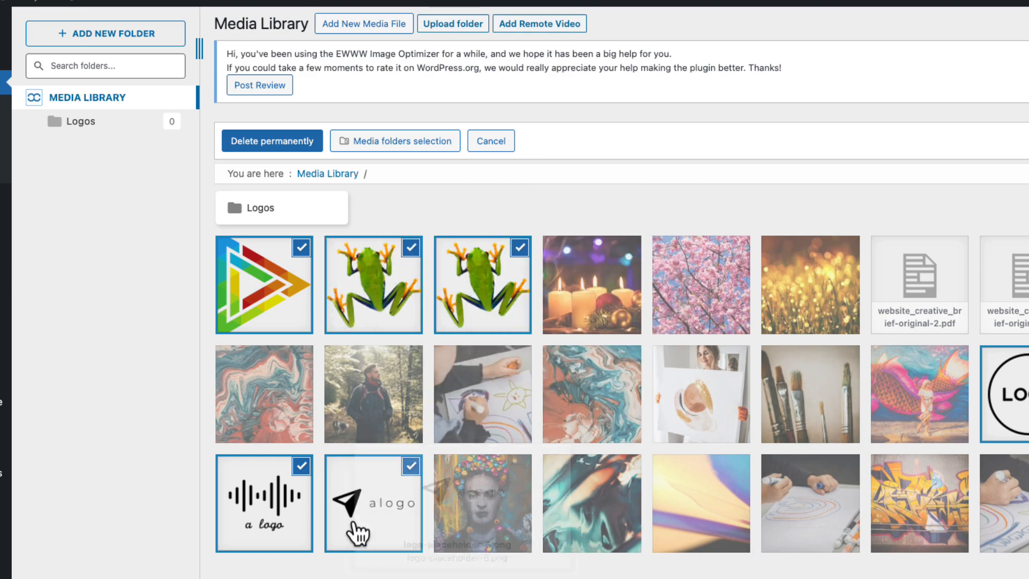
pyautogui.moveTo(273, 296); pyautogui.dragTo(98, 124)
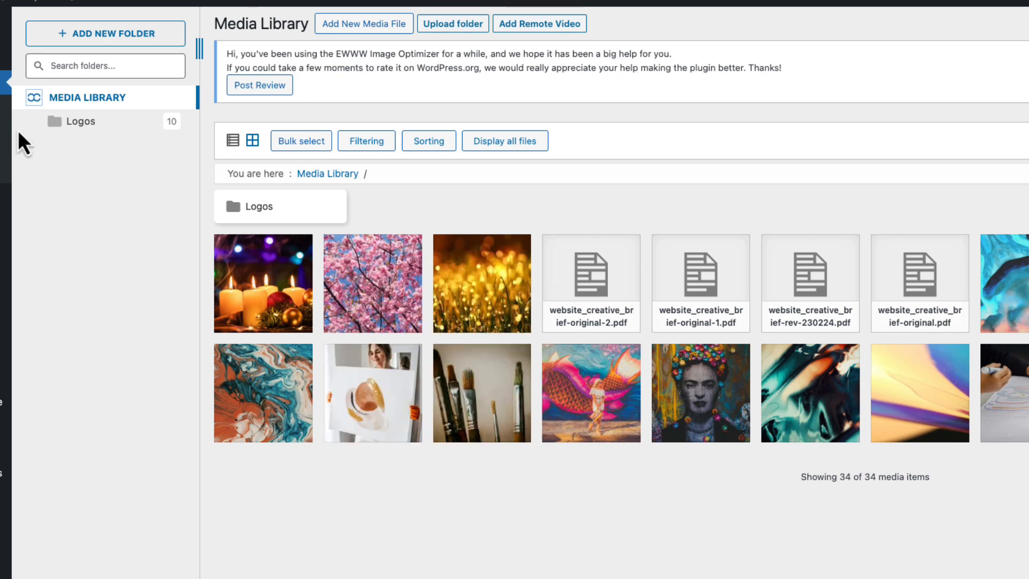
pyautogui.click(69, 128)
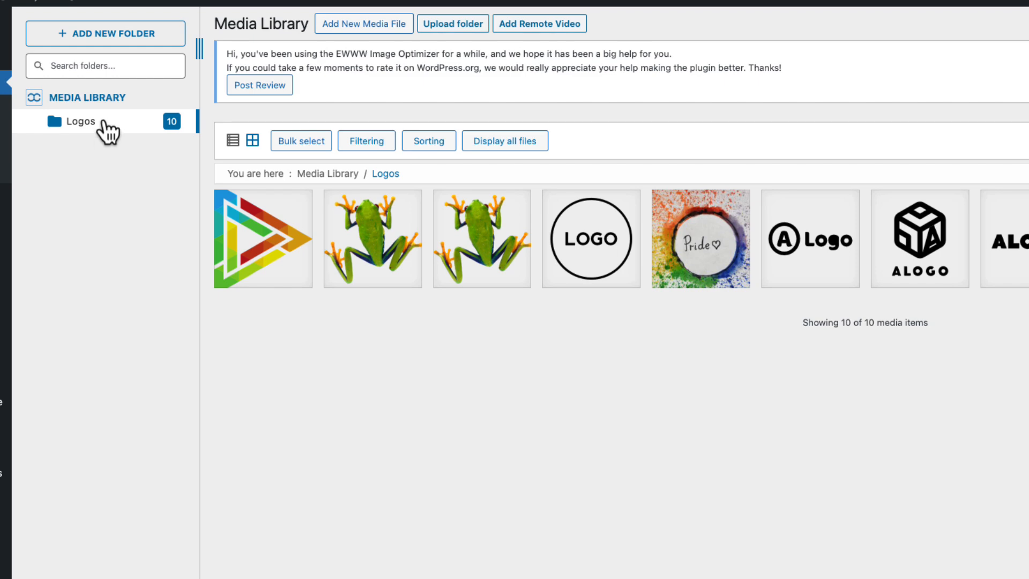
# Create a second folder named Blog at the top level of the media library
pyautogui.click(99, 100)
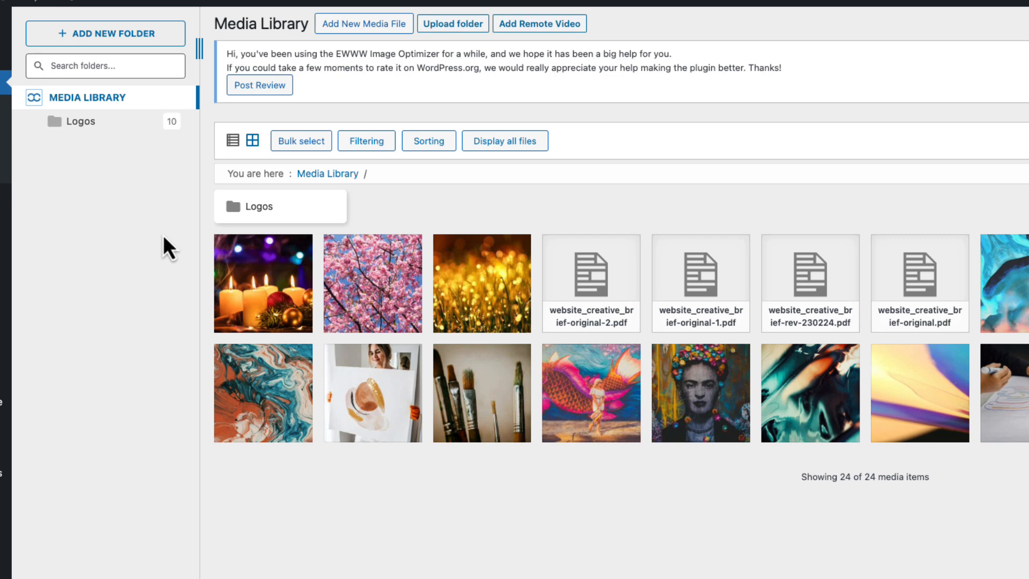
pyautogui.click(81, 34)
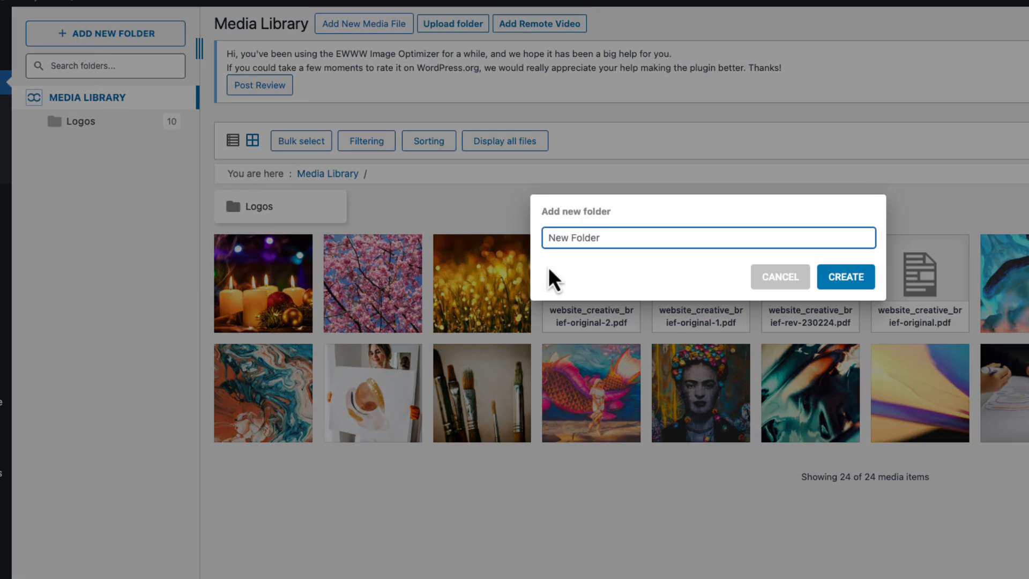
pyautogui.write('Blog')
pyautogui.press('Return')
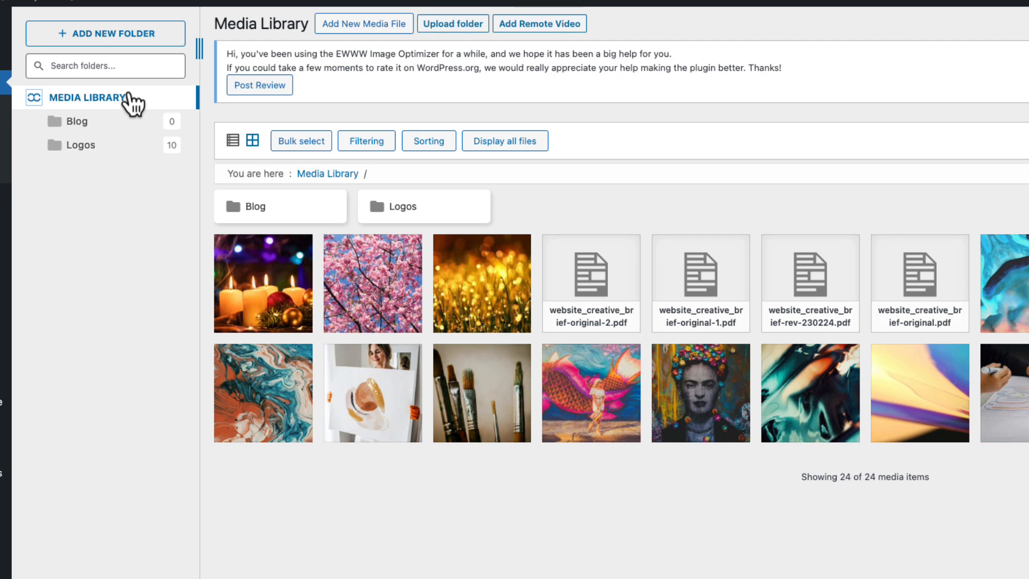
# Create a subfolder named 10-02 inside the Logos folder and return to the media library's top level
pyautogui.click(86, 147)
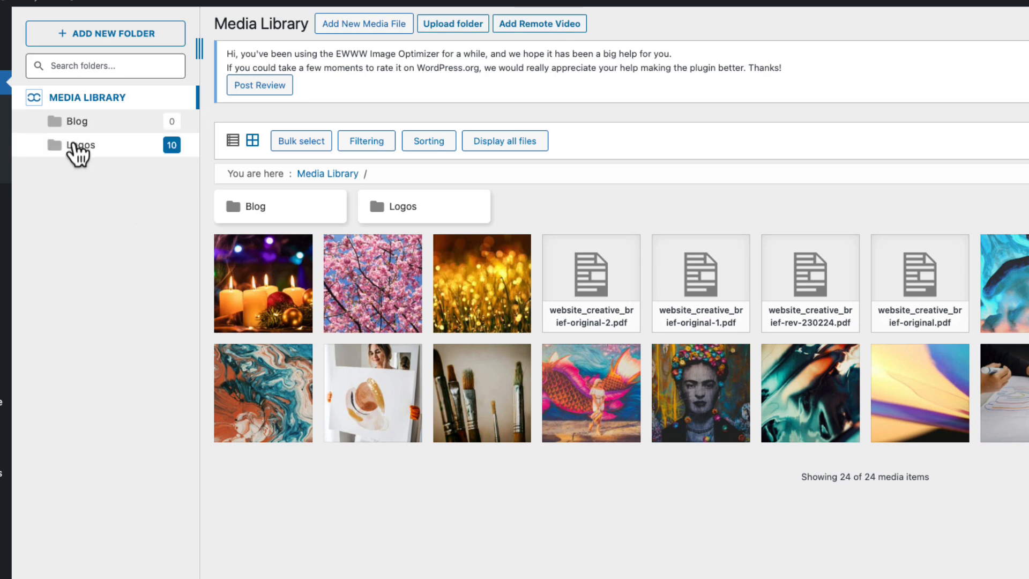
pyautogui.click(97, 35)
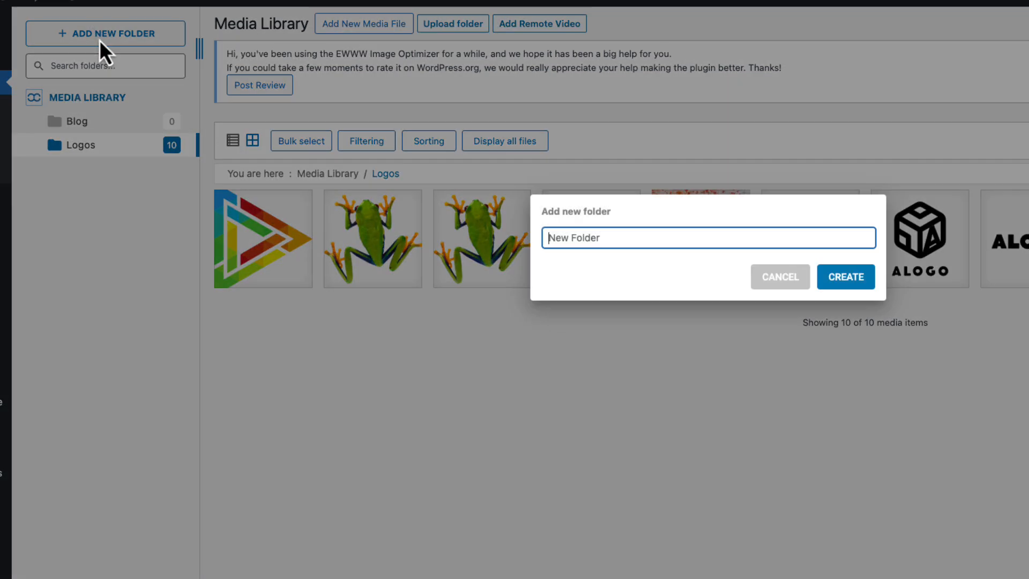
pyautogui.write('10-02')
pyautogui.click(849, 278)
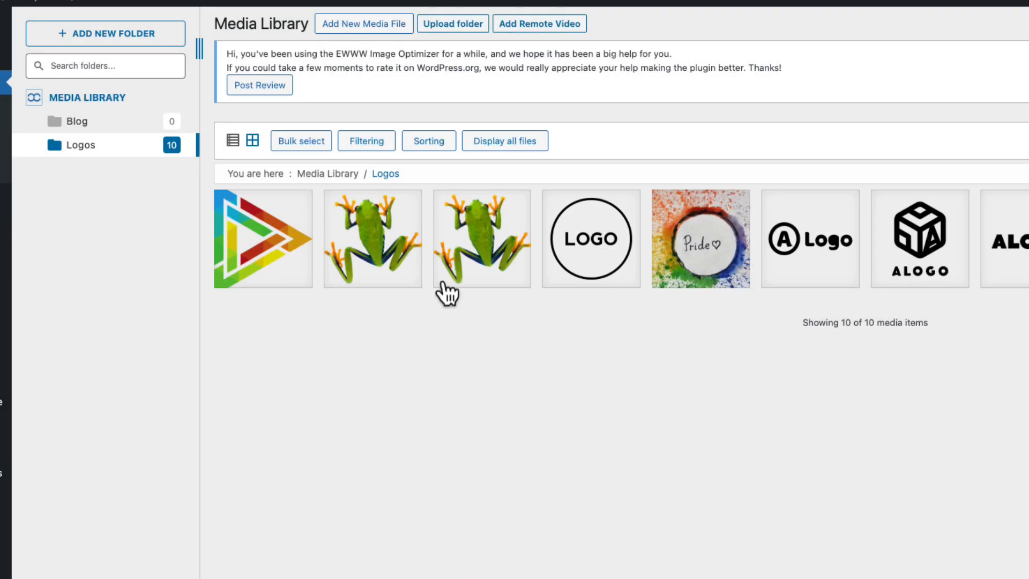
pyautogui.click(36, 149)
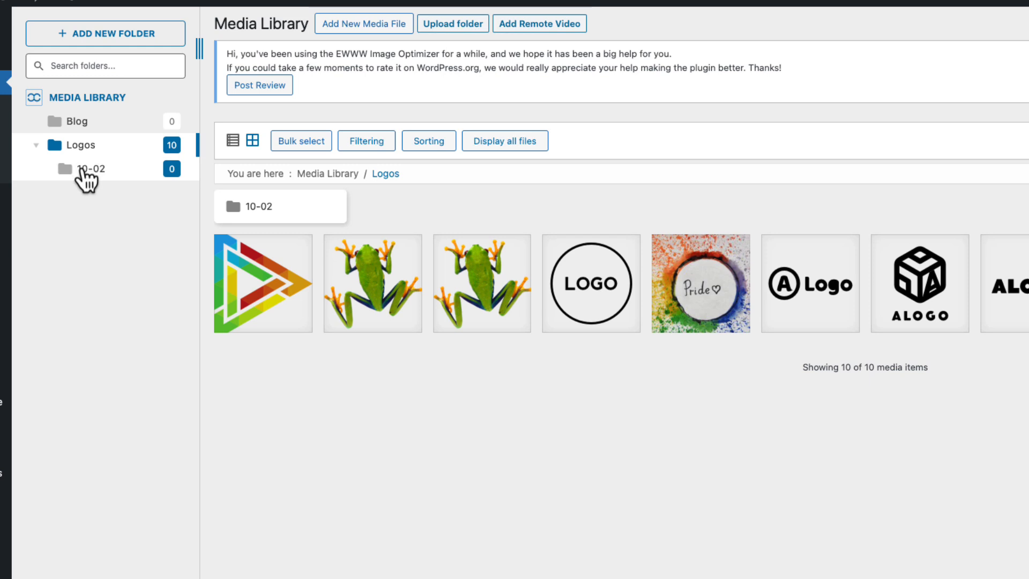
pyautogui.click(71, 99)
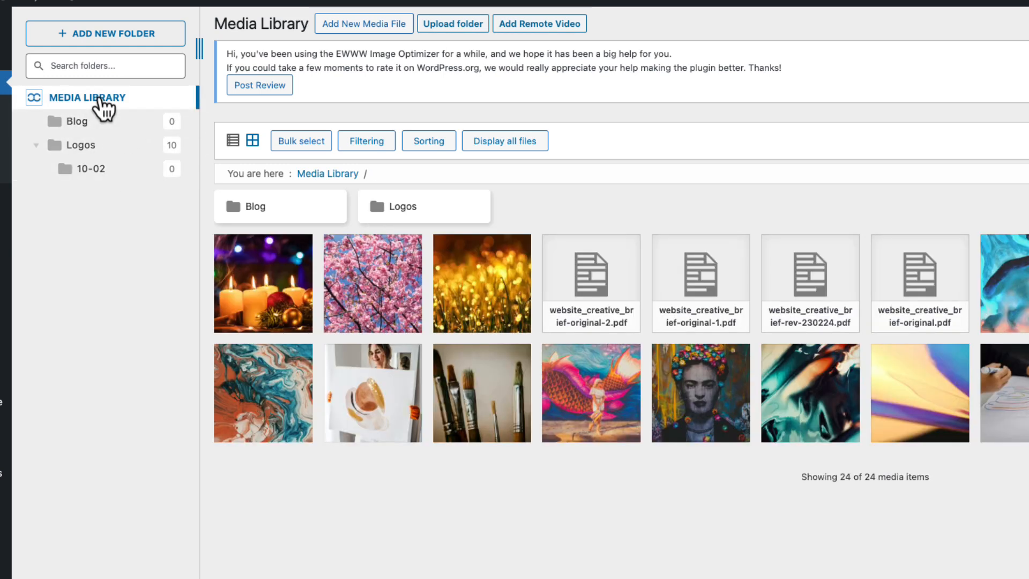
# Review the 10-02 folder's download options, color the folder blue and recolor it red
pyautogui.rightClick(79, 167)
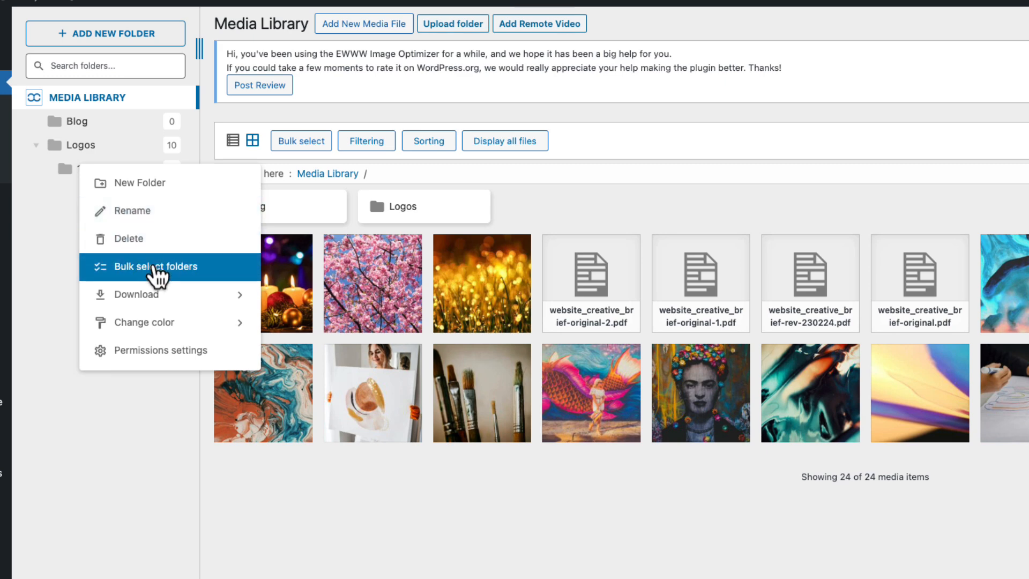
pyautogui.moveTo(156, 296)
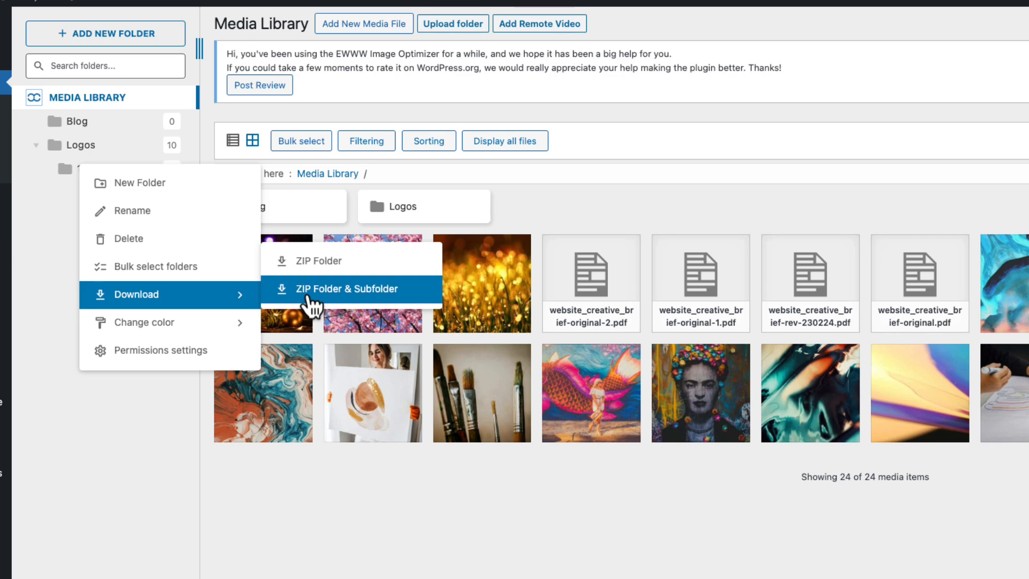
pyautogui.moveTo(156, 324)
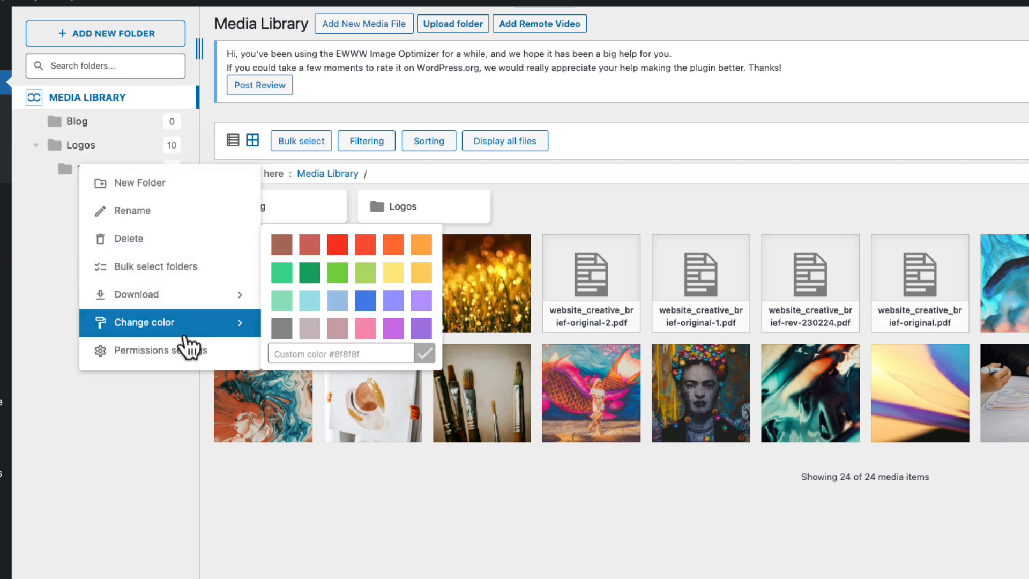
pyautogui.click(361, 303)
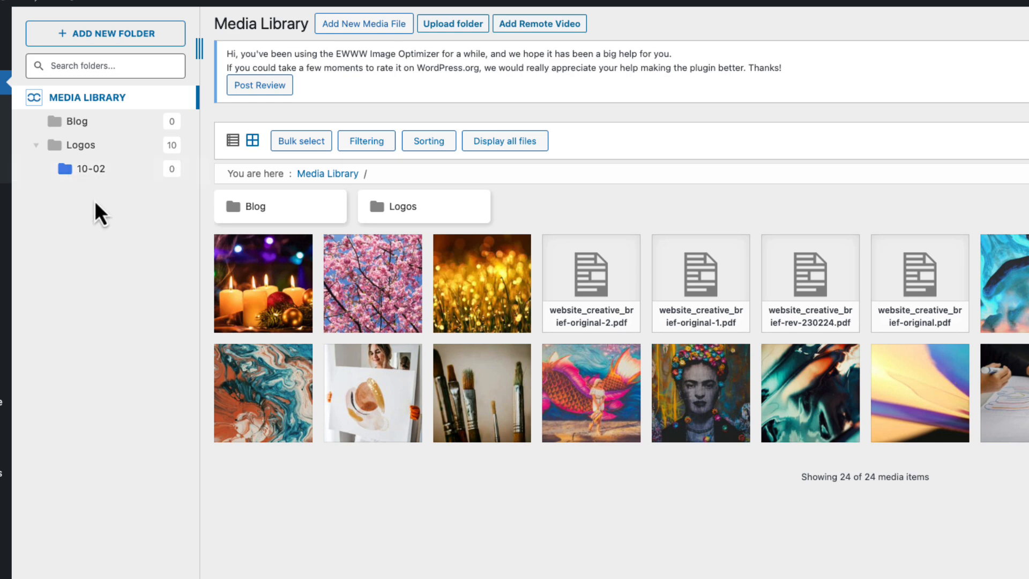
pyautogui.rightClick(90, 170)
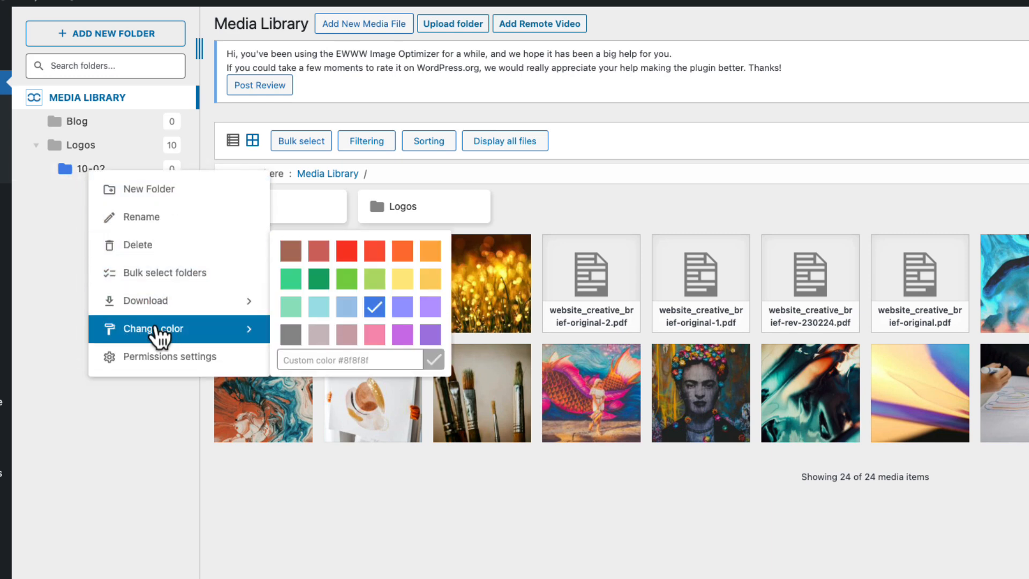
pyautogui.moveTo(220, 322)
pyautogui.click(347, 250)
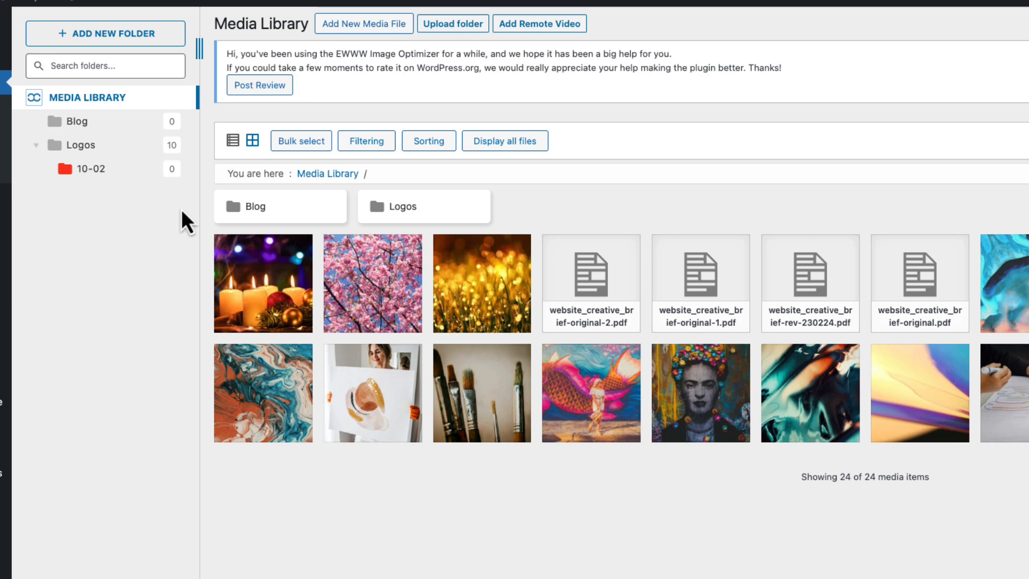
# Delete the red 10-02 subfolder from the Logos folder
pyautogui.rightClick(88, 172)
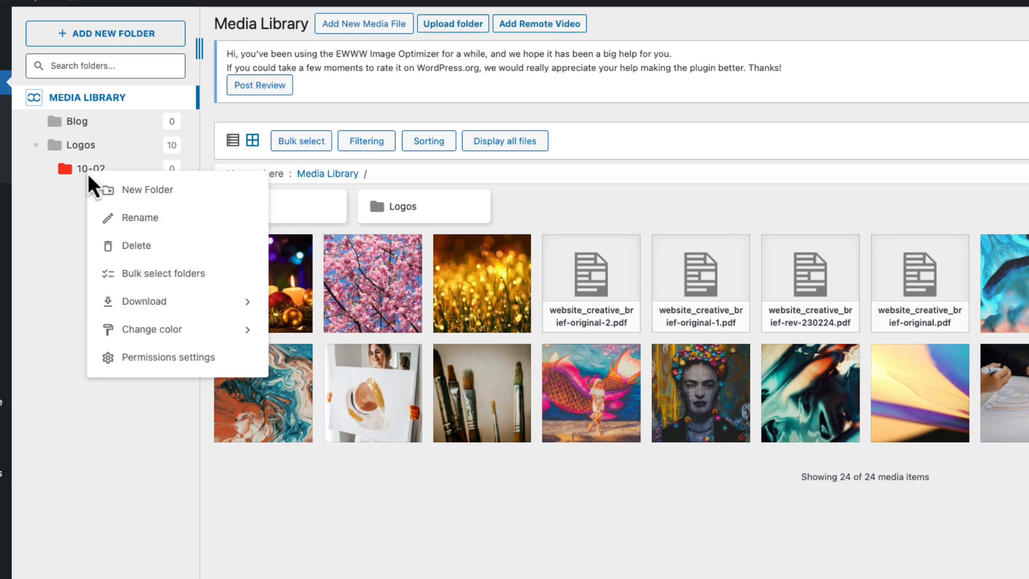
pyautogui.click(151, 247)
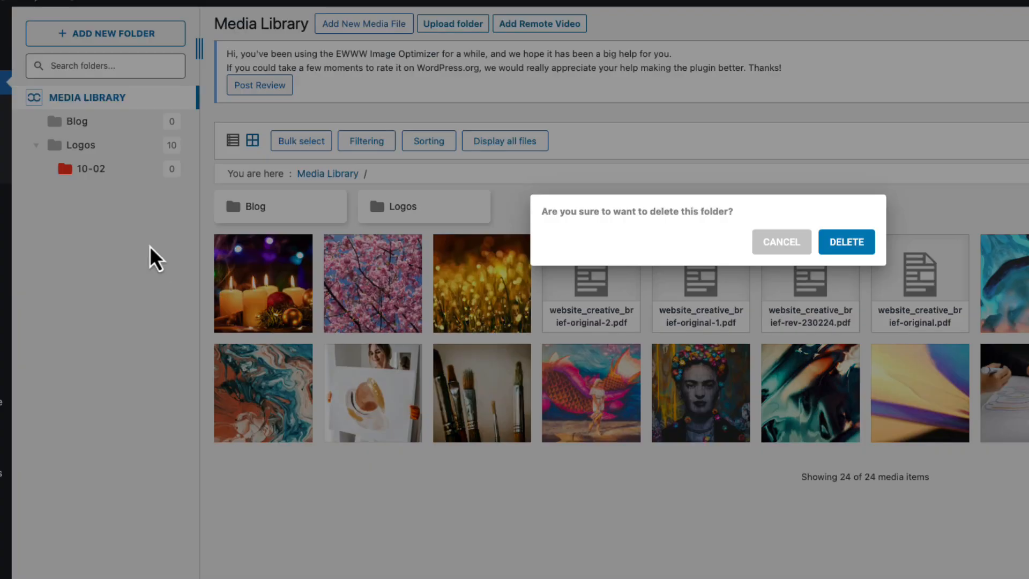
pyautogui.click(825, 245)
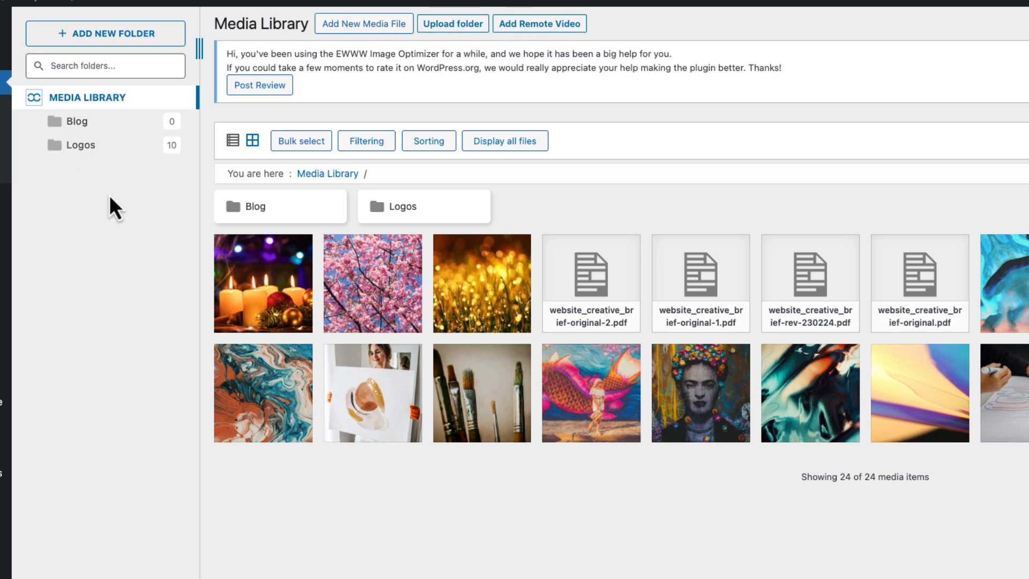
# Mark the Blog and Logos folders using bulk folder selection and cancel the selection without deleting them
pyautogui.rightClick(76, 150)
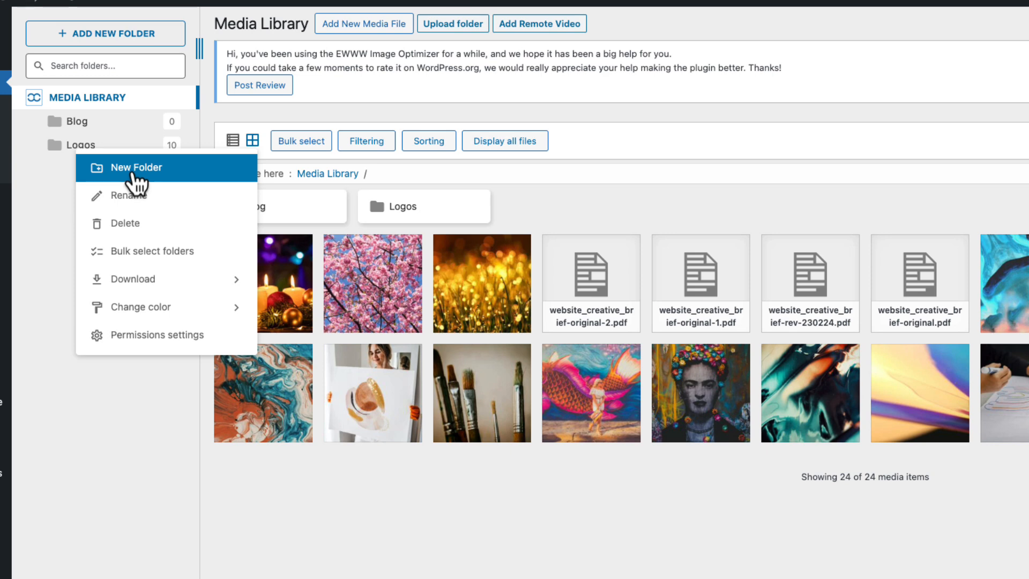
pyautogui.click(143, 252)
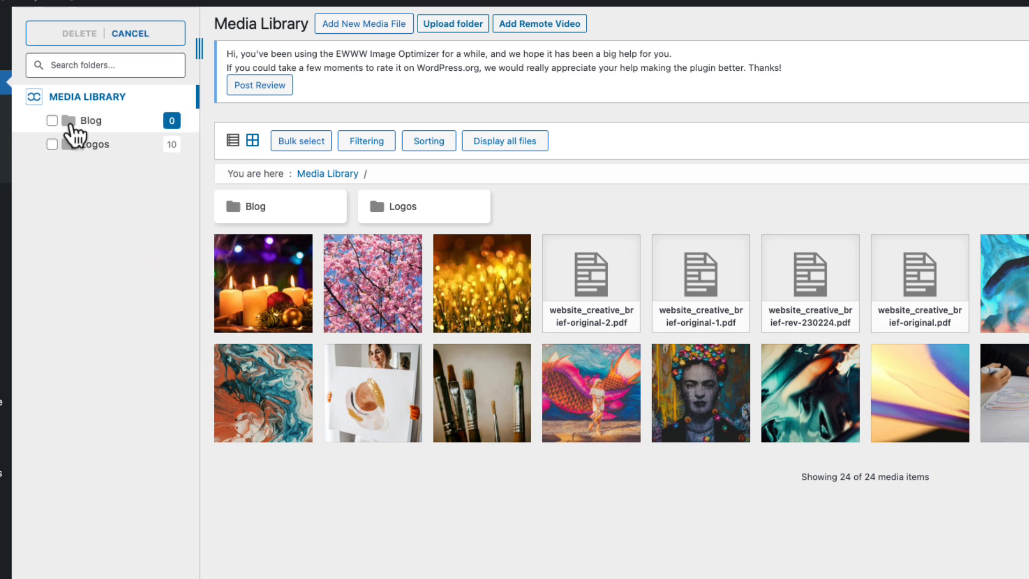
pyautogui.click(52, 120)
pyautogui.click(52, 145)
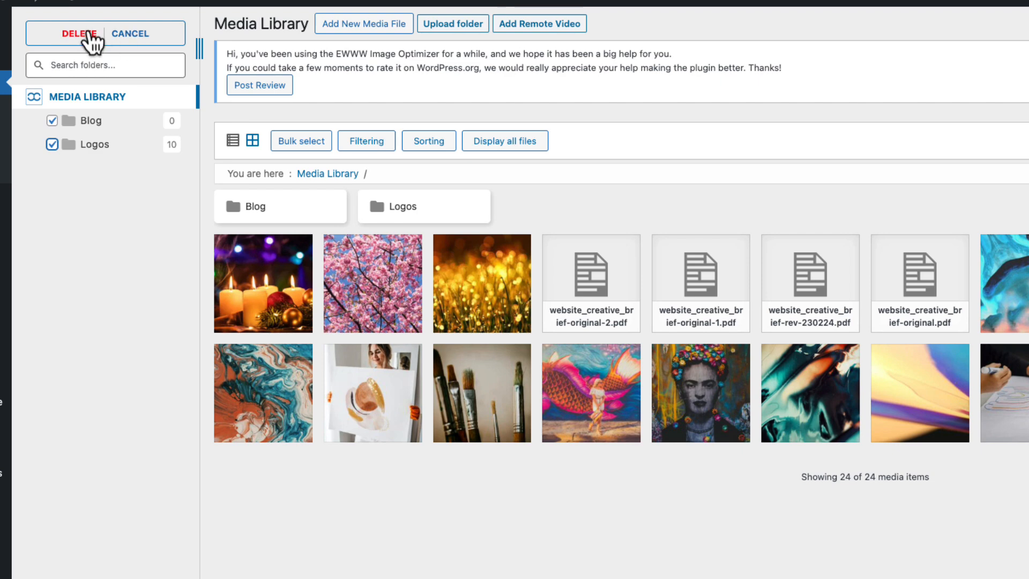
pyautogui.click(130, 34)
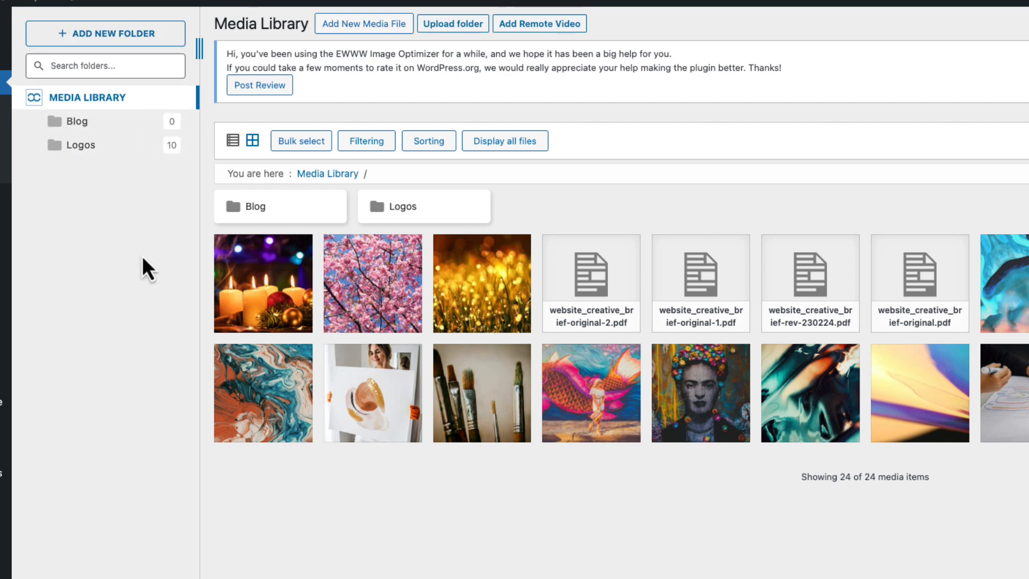
# Create a subfolder named 10-12 inside the Blog folder
pyautogui.rightClick(74, 130)
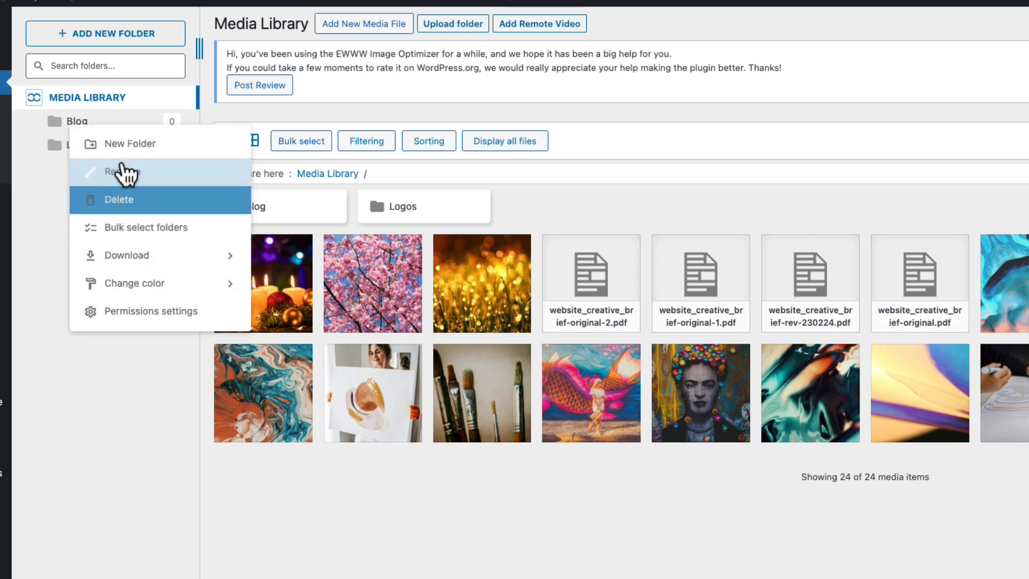
pyautogui.click(45, 192)
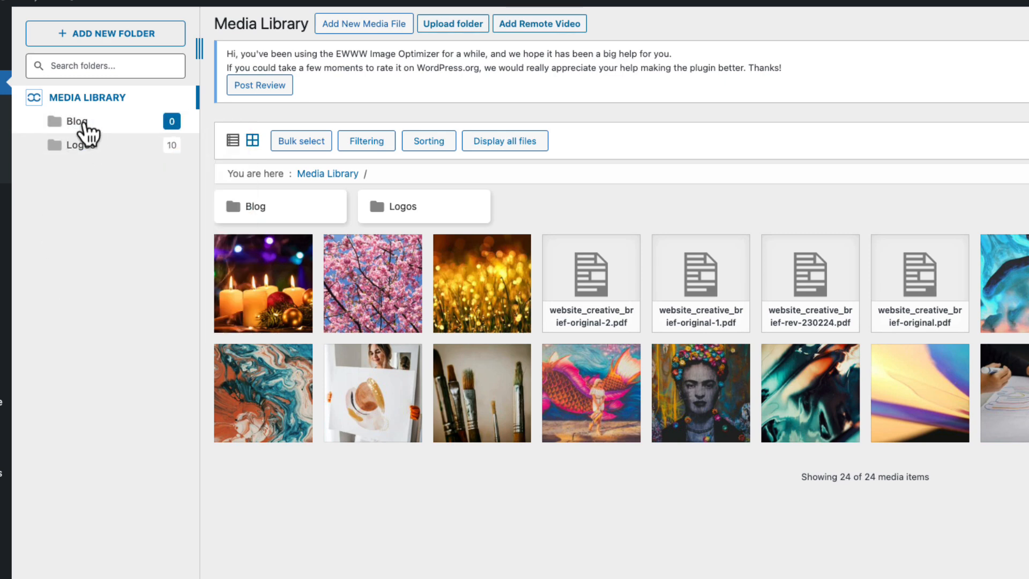
pyautogui.rightClick(80, 125)
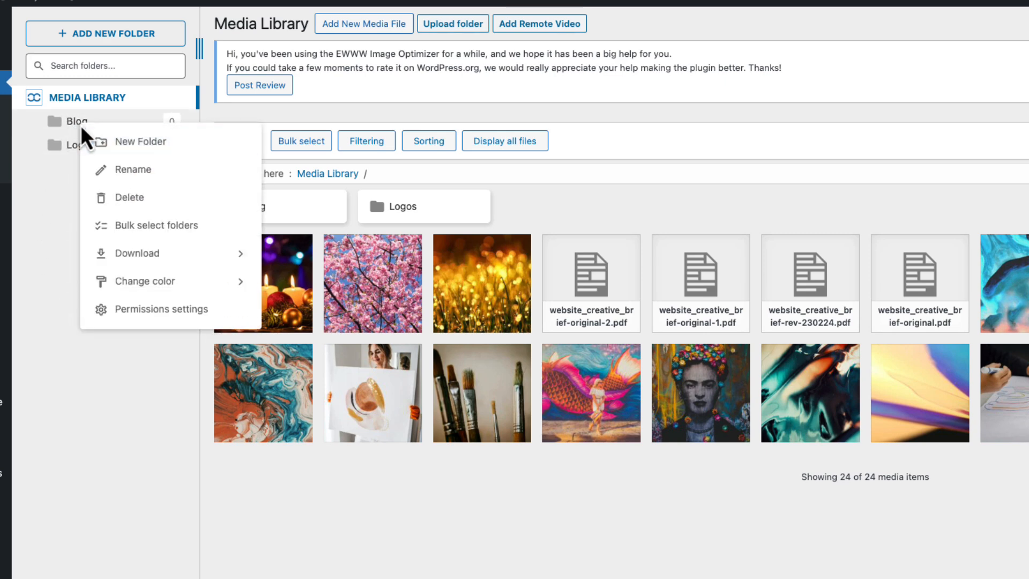
pyautogui.click(118, 144)
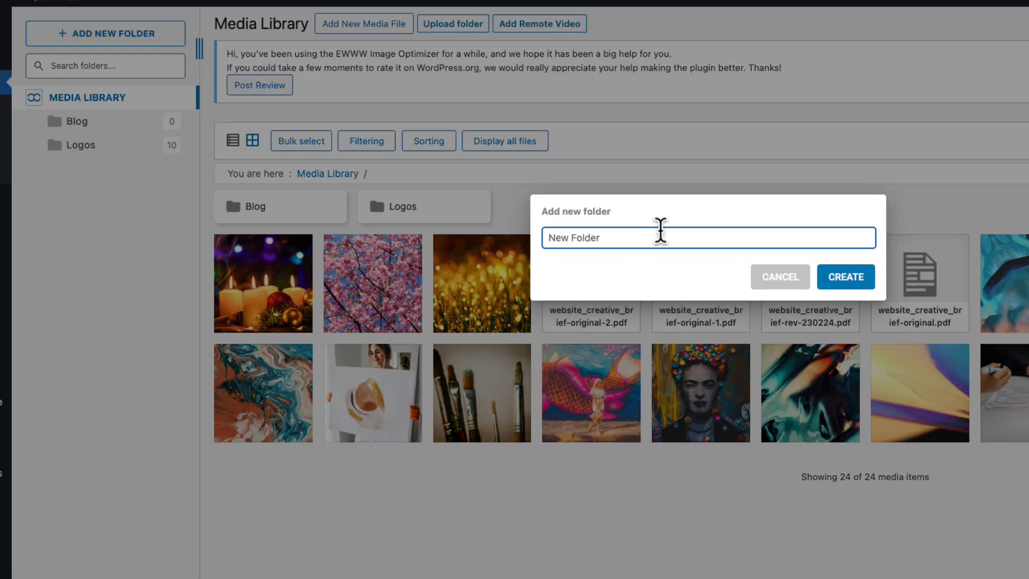
pyautogui.write('10-12')
pyautogui.press('Return')
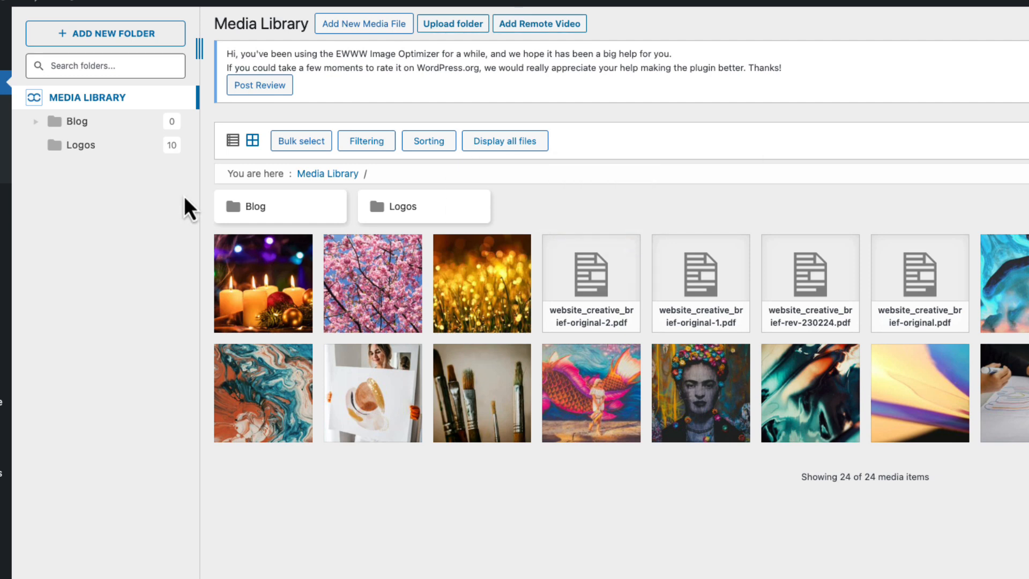
# Expand the Blog folder to show its subfolder and open the Logos folder
pyautogui.click(37, 122)
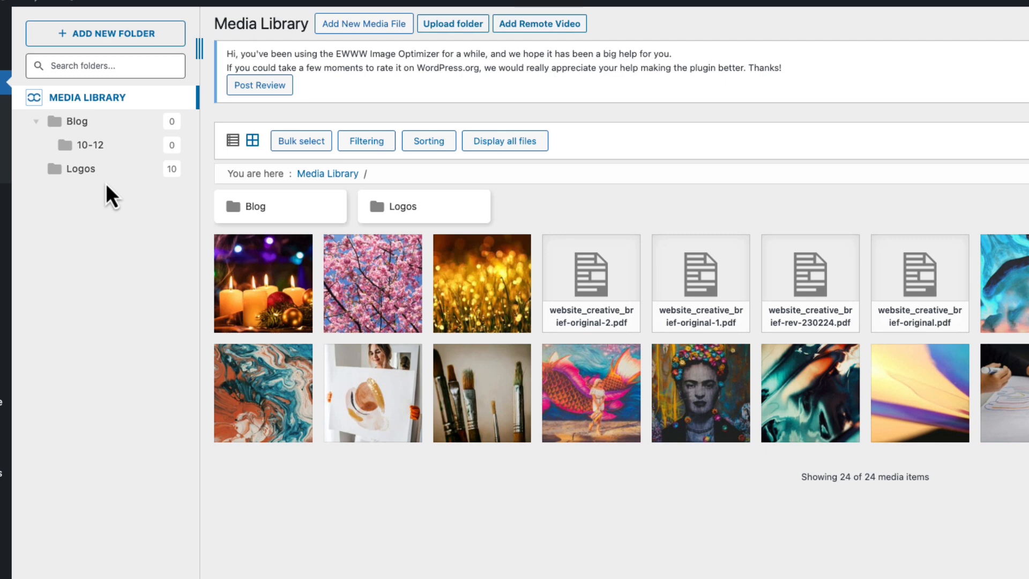
pyautogui.click(81, 171)
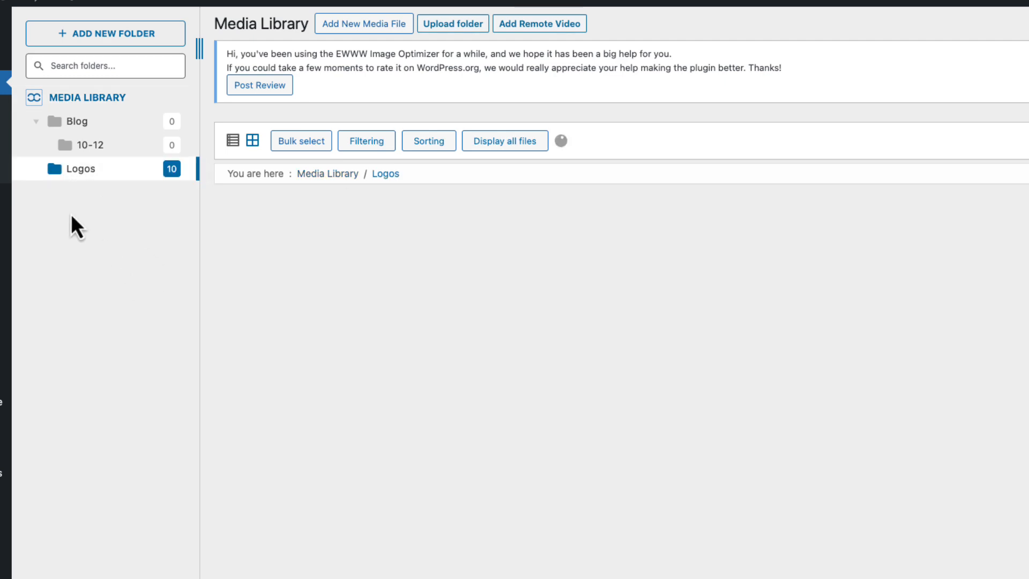
pyautogui.rightClick(64, 101)
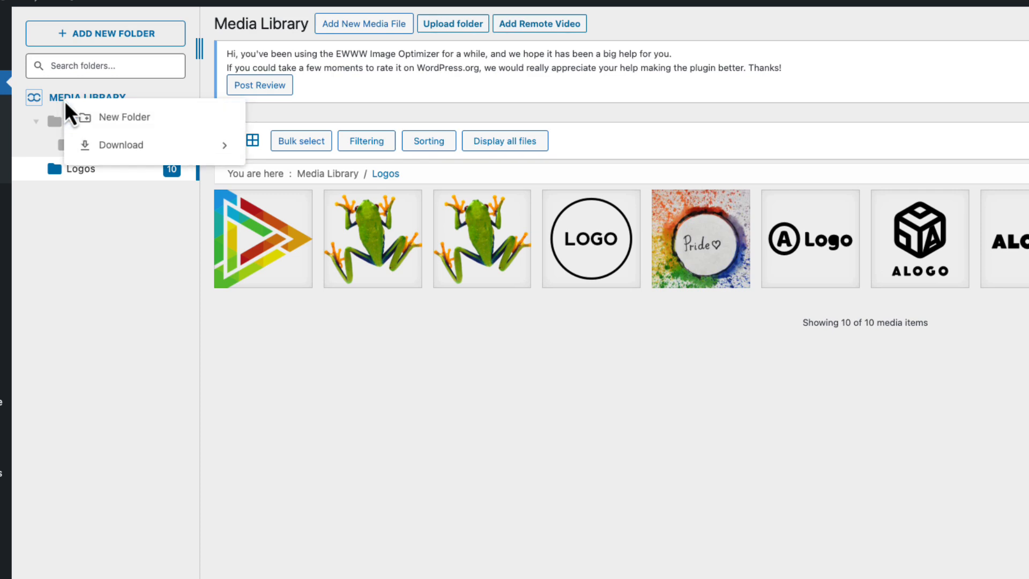
pyautogui.click(115, 118)
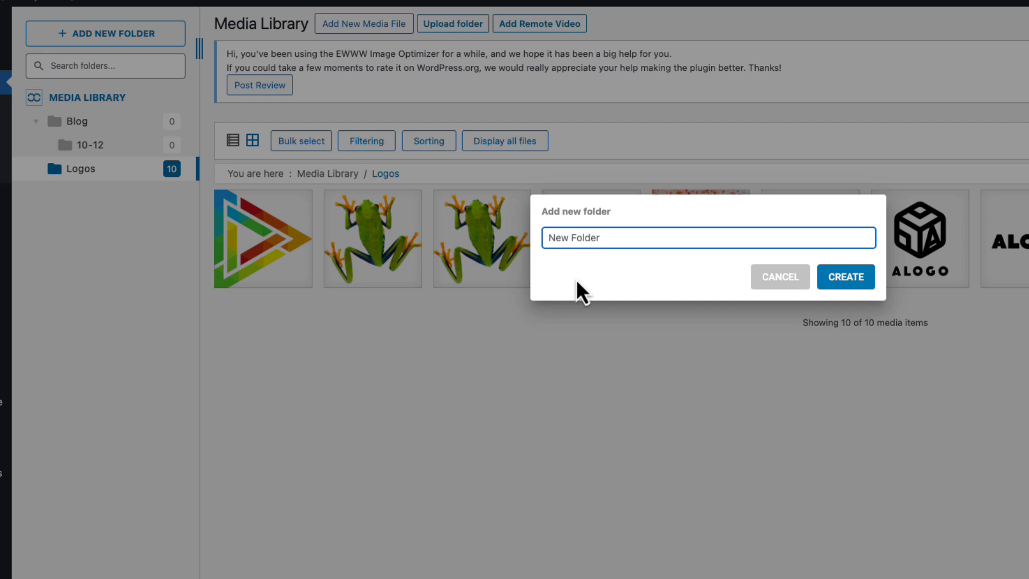
pyautogui.click(780, 281)
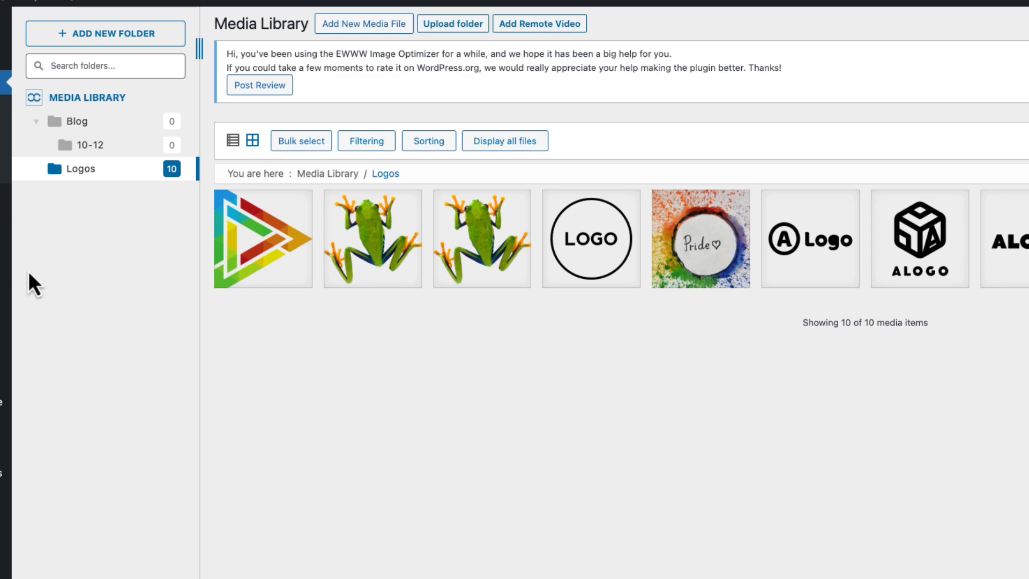
# Delete the 10-12 subfolder from the Blog folder
pyautogui.rightClick(78, 151)
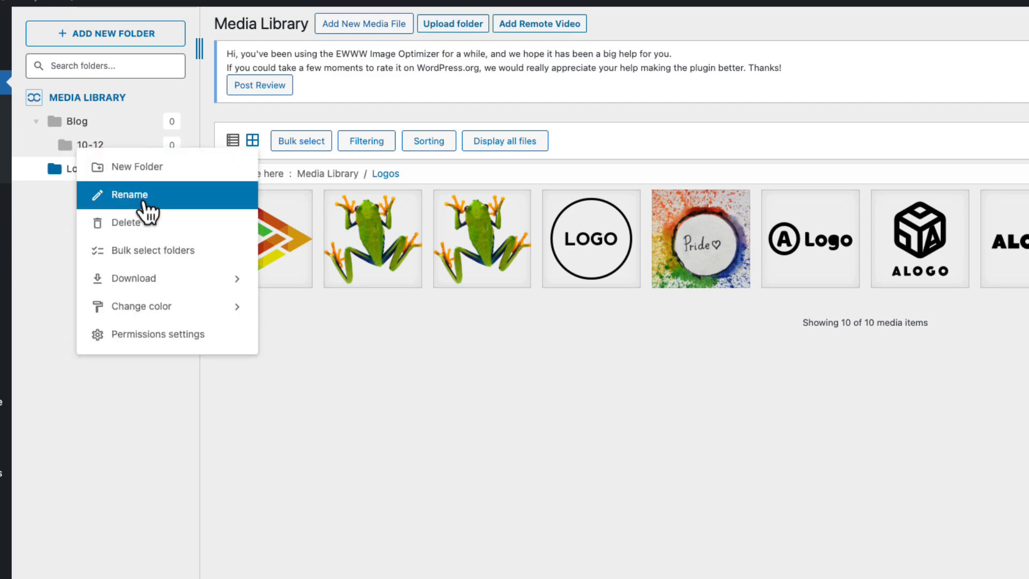
pyautogui.click(132, 224)
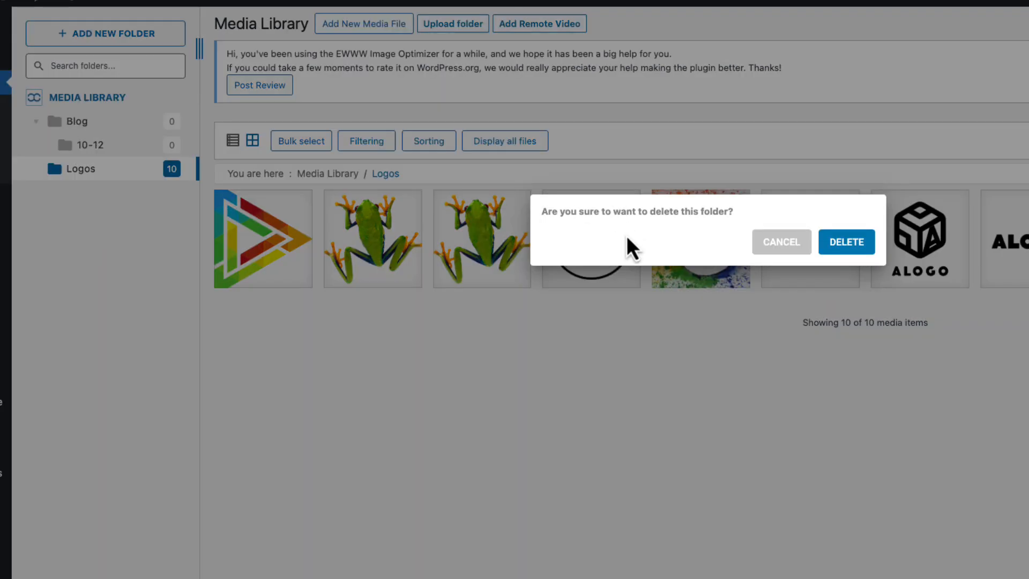
pyautogui.click(837, 244)
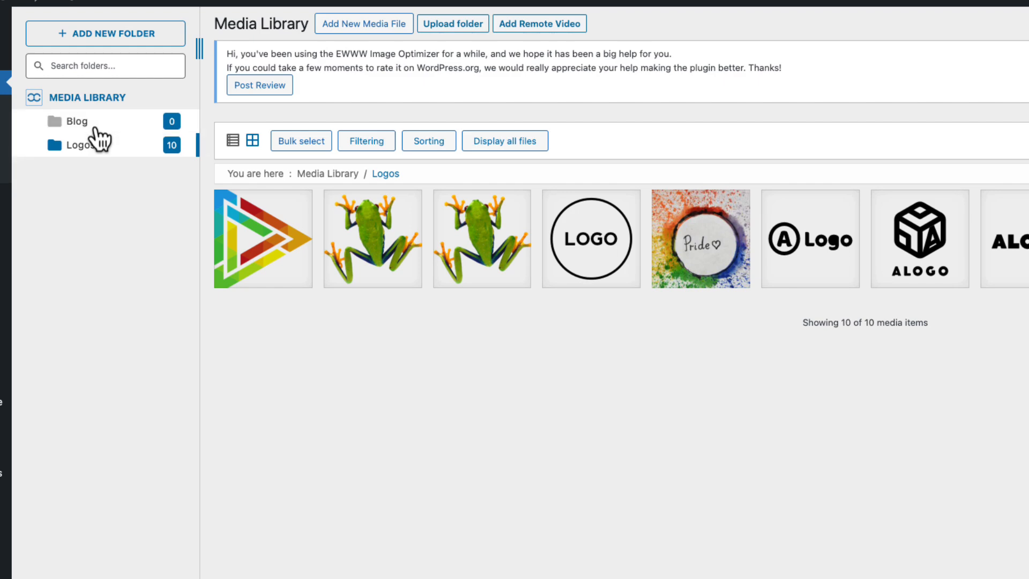
# Create a subfolder named Makeup exp.10-03-25 inside the Blog folder
pyautogui.click(78, 123)
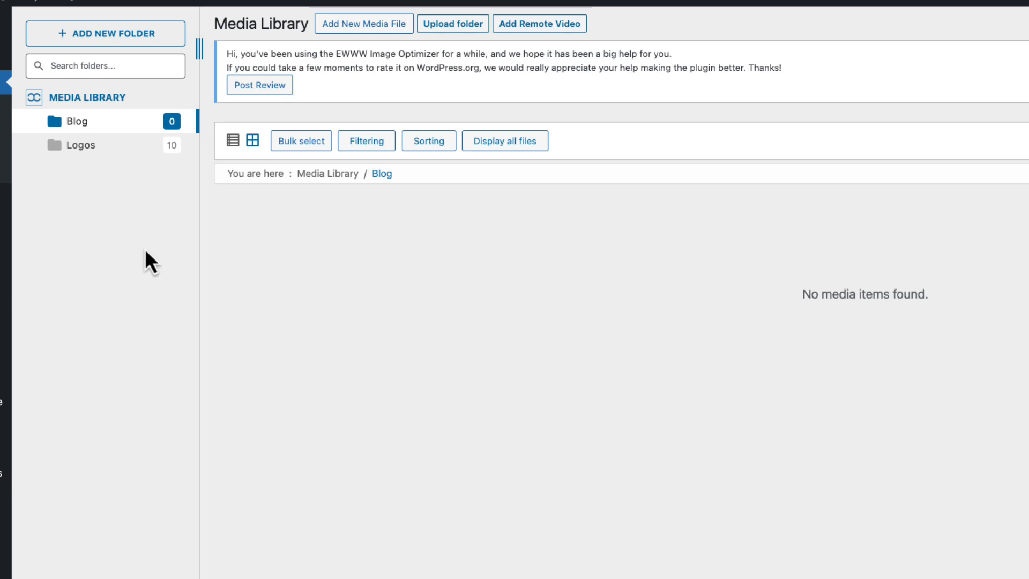
pyautogui.rightClick(78, 124)
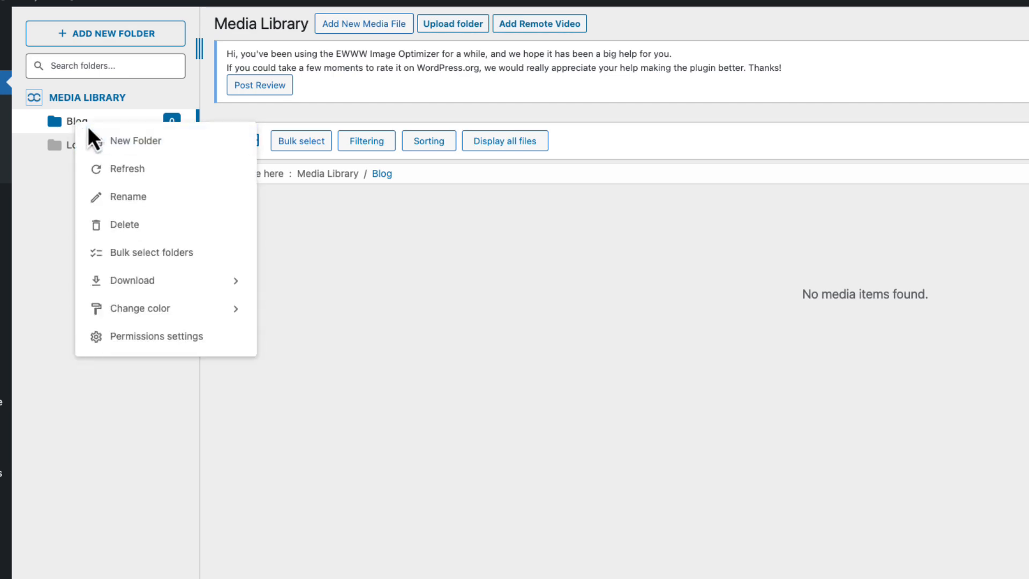
pyautogui.click(143, 161)
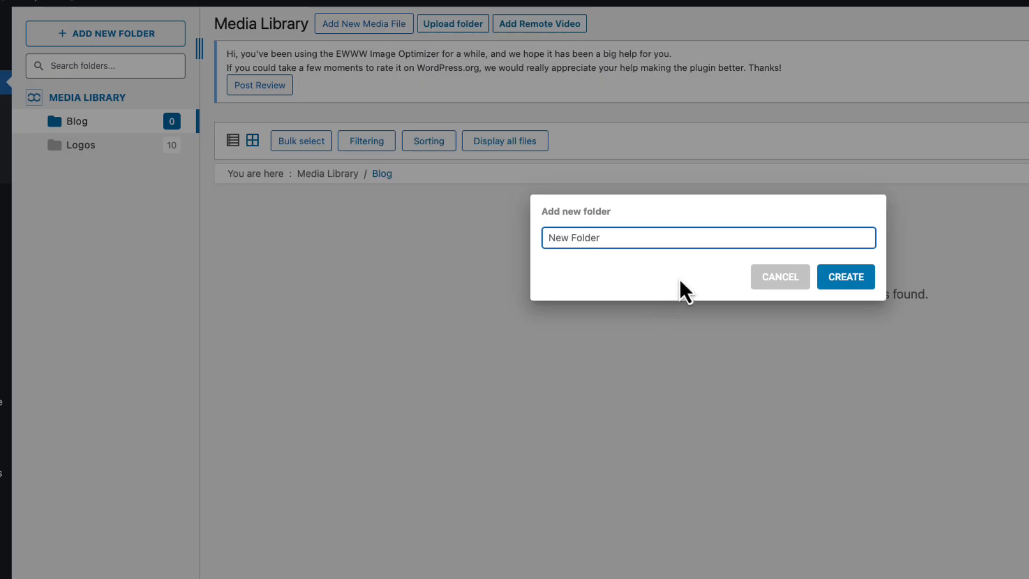
pyautogui.write('Makeup exp.10-03')
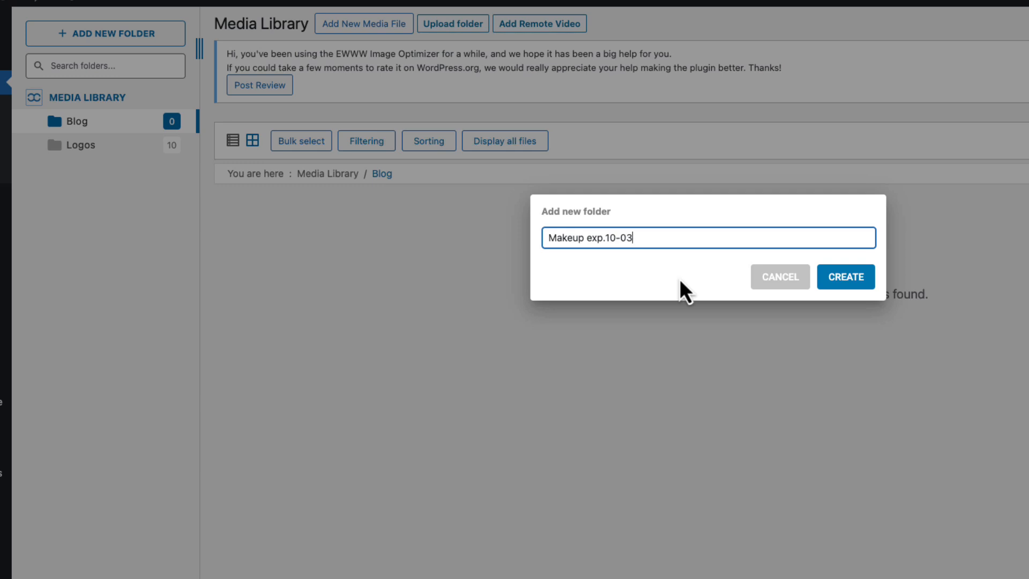
pyautogui.write('-25')
pyautogui.click(857, 289)
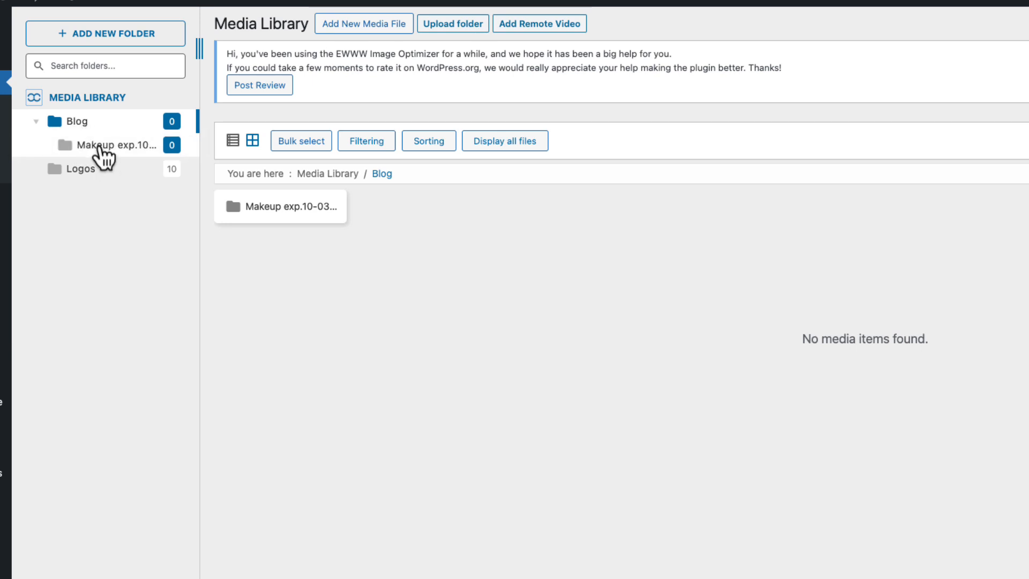
# View the Makeup exp.10-03-25 subfolder from both the folder tree and the Blog folder's contents, and open the Logos folder
pyautogui.click(98, 148)
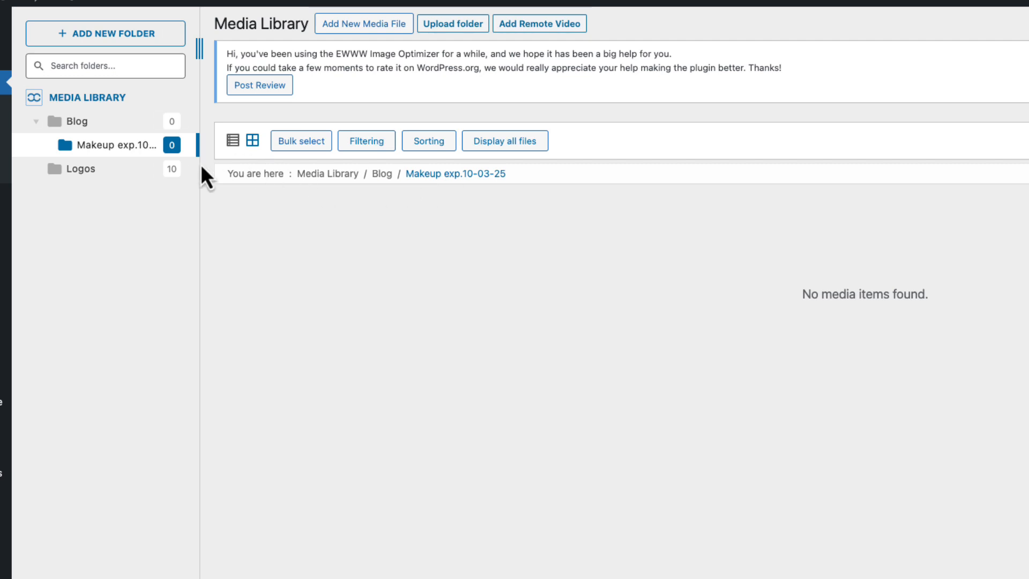
pyautogui.click(76, 122)
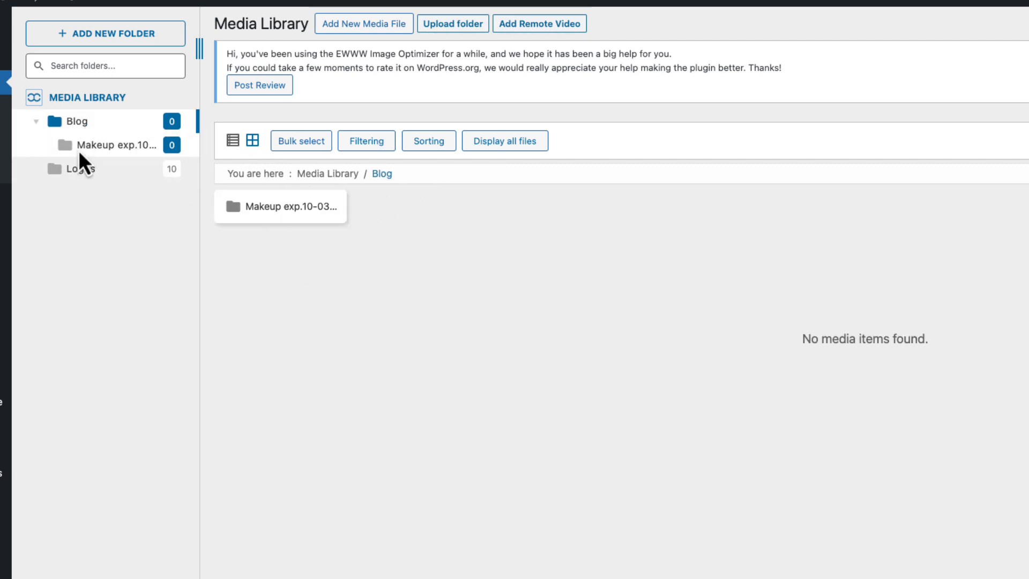
pyautogui.click(296, 207)
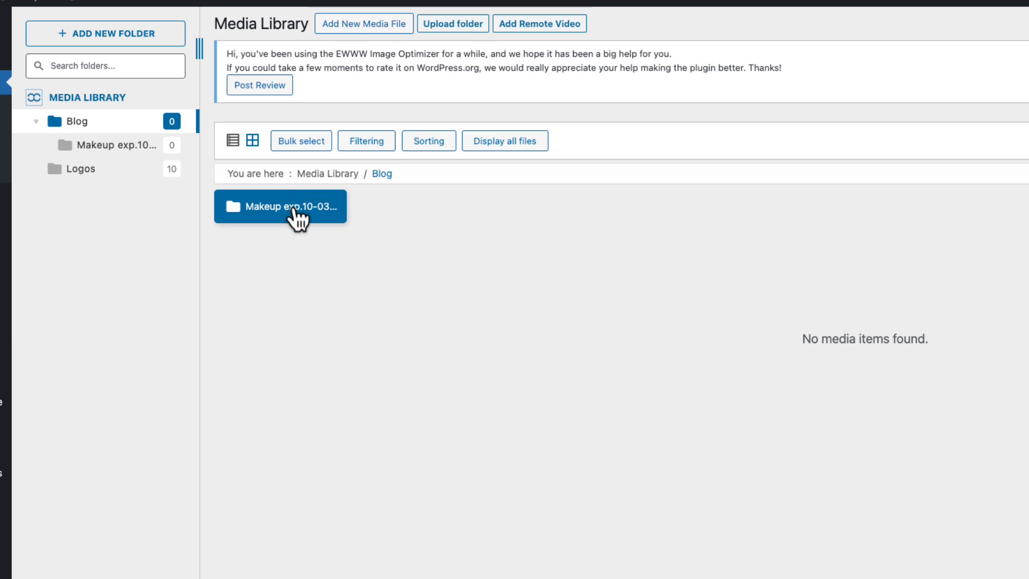
pyautogui.doubleClick(266, 208)
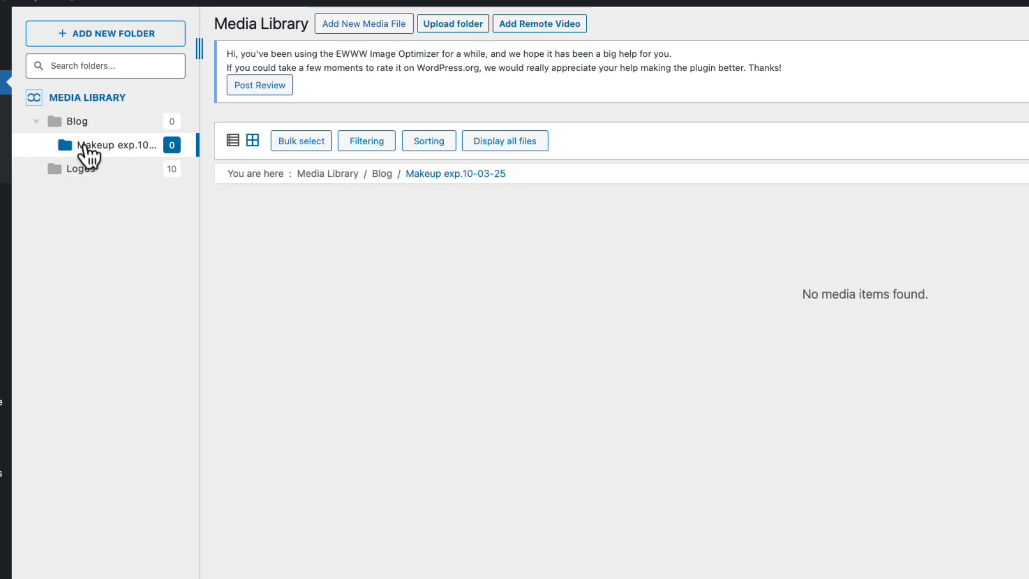
pyautogui.click(80, 169)
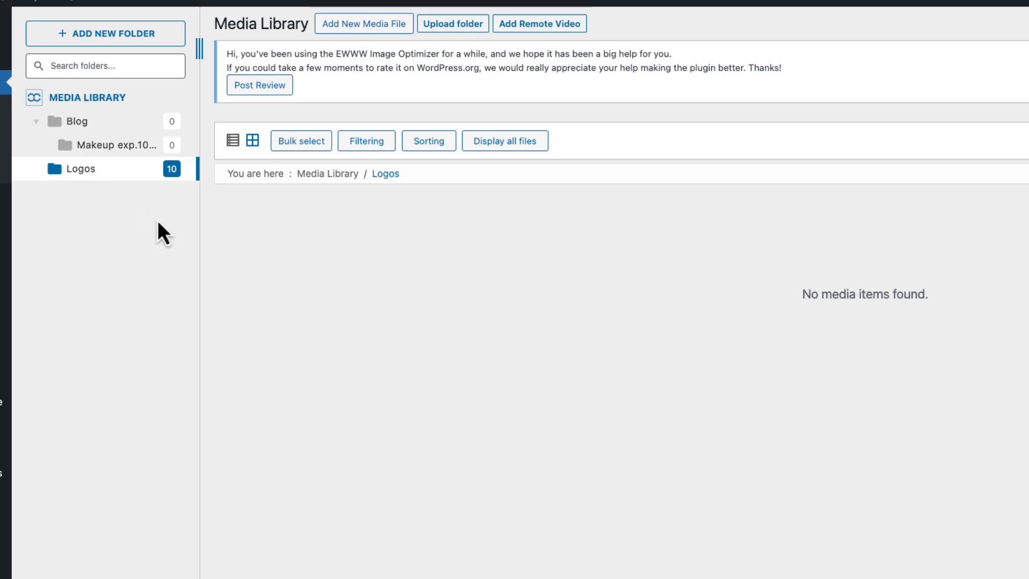